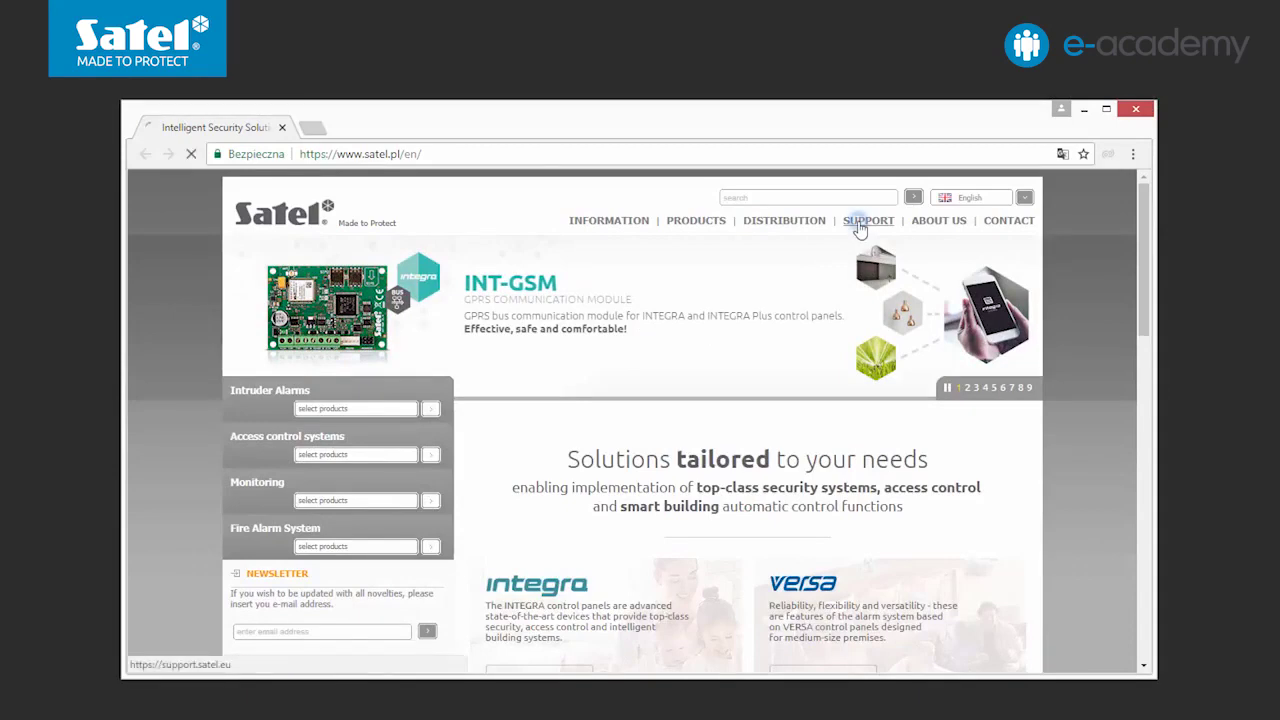
# Step: Open the intruder alarm system configurator page on the Satel support site and download the CONFX installer
pyautogui.click(632, 511)
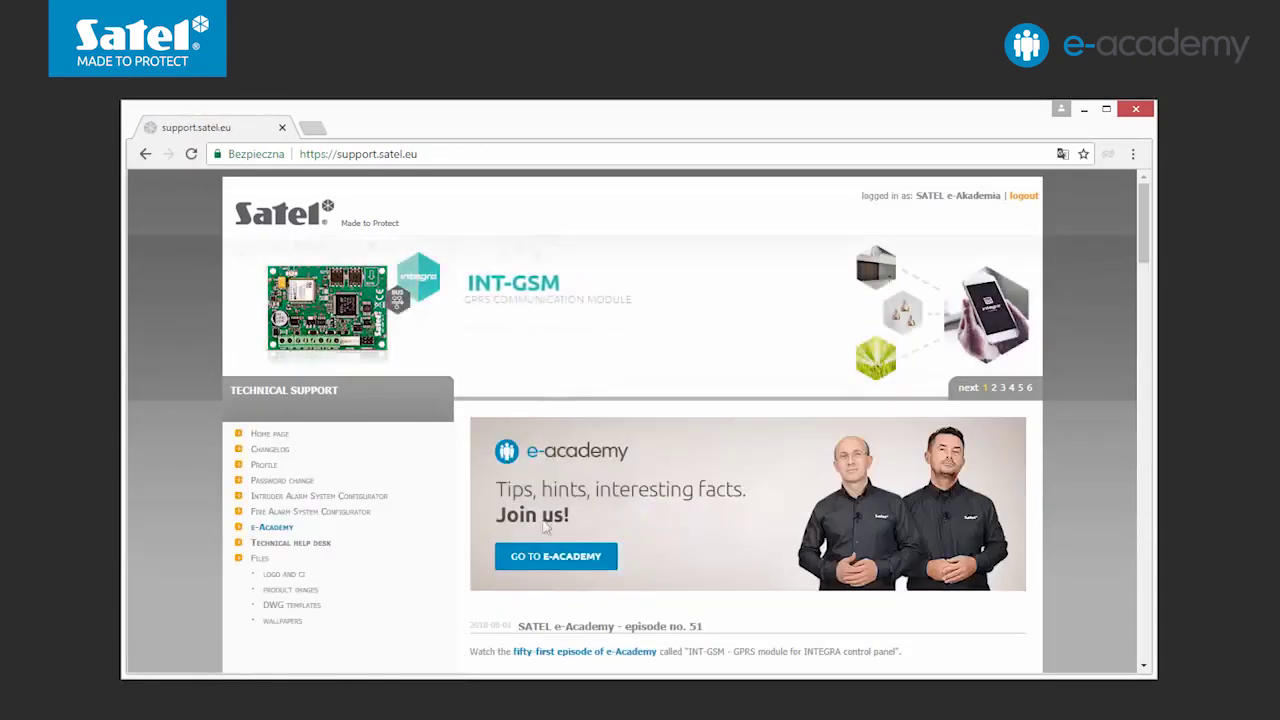
pyautogui.click(355, 498)
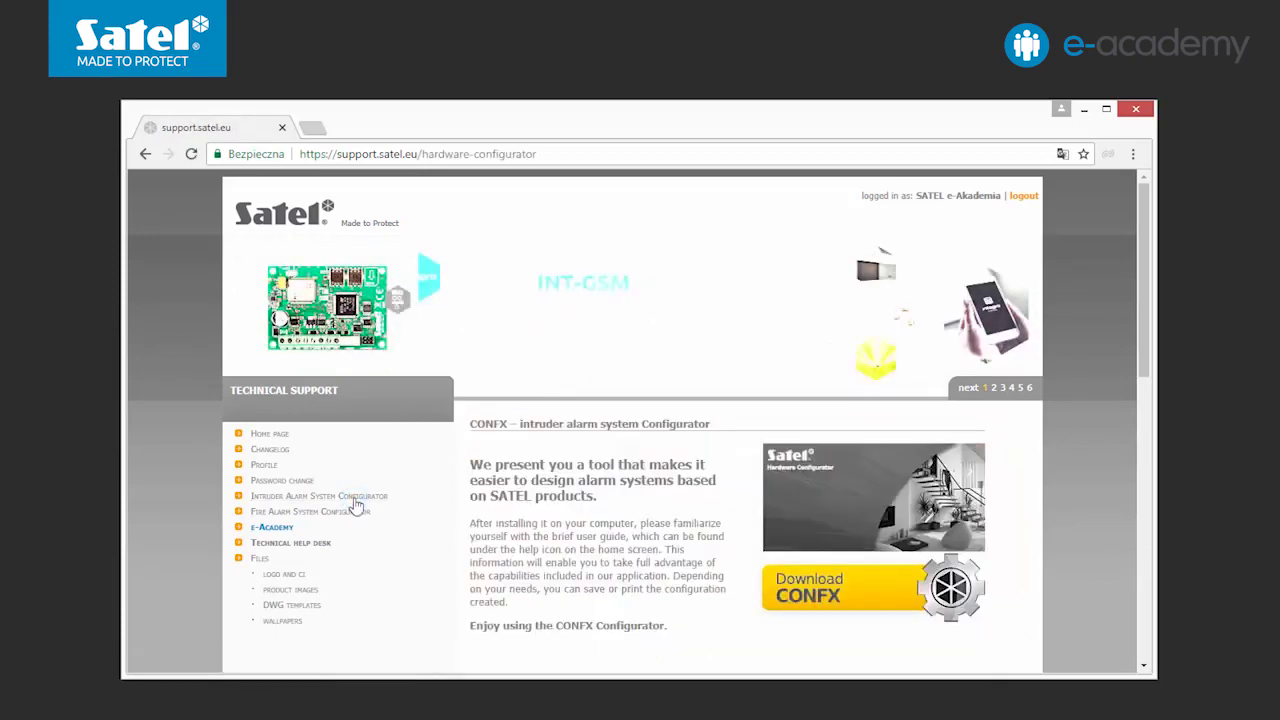
pyautogui.scroll(-3, 833, 551)
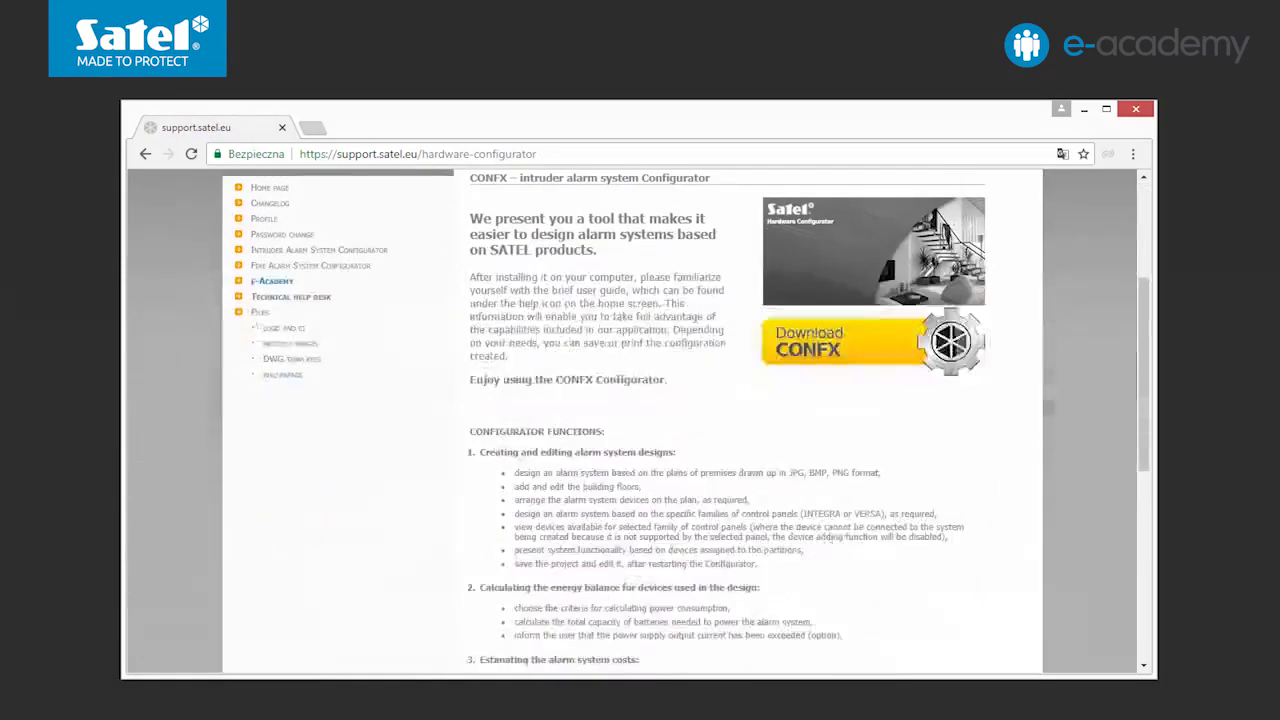
pyautogui.click(815, 362)
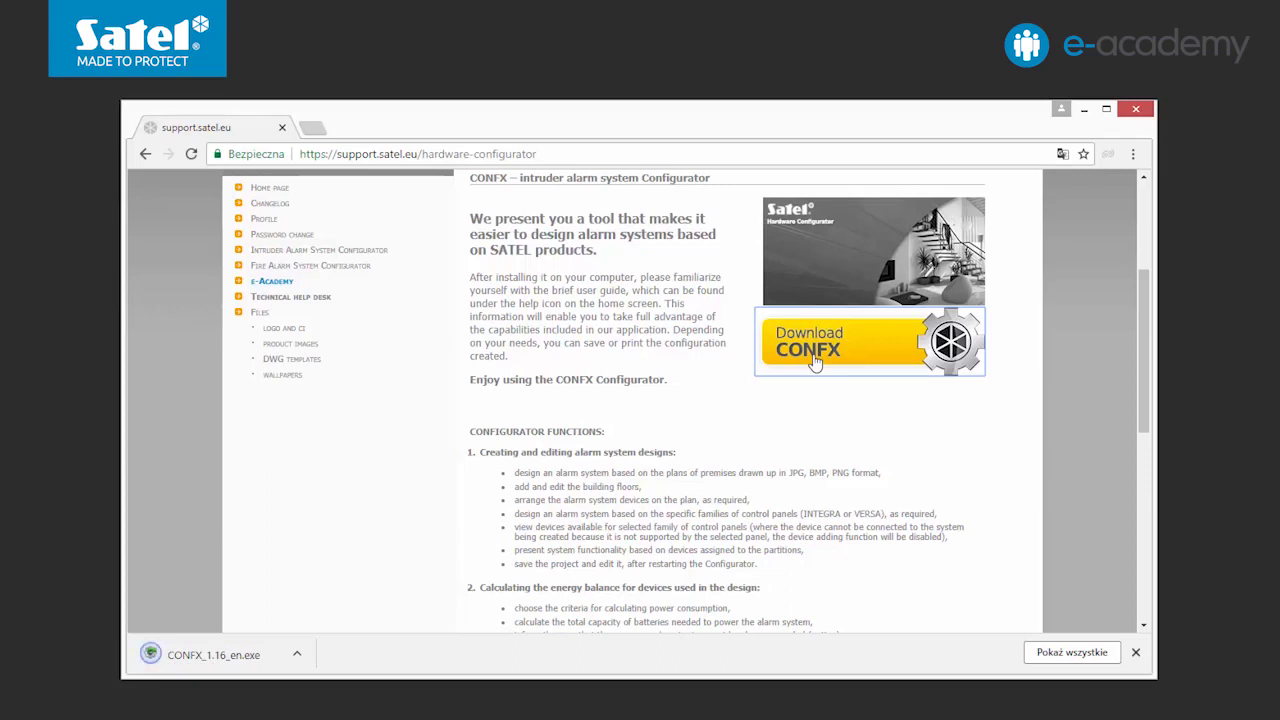
# Step: Run the downloaded CONFX_1.16_en.exe and complete the installation with a desktop icon, closing the browser
pyautogui.click(1068, 655)
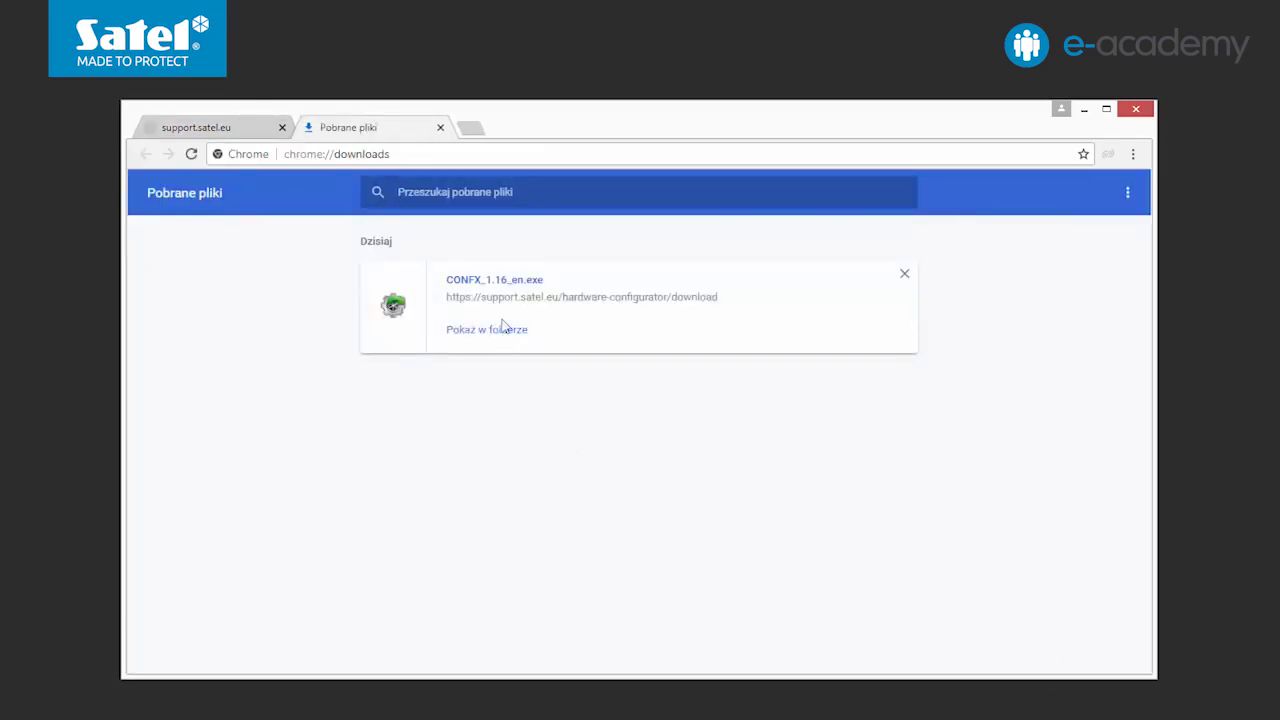
pyautogui.click(505, 283)
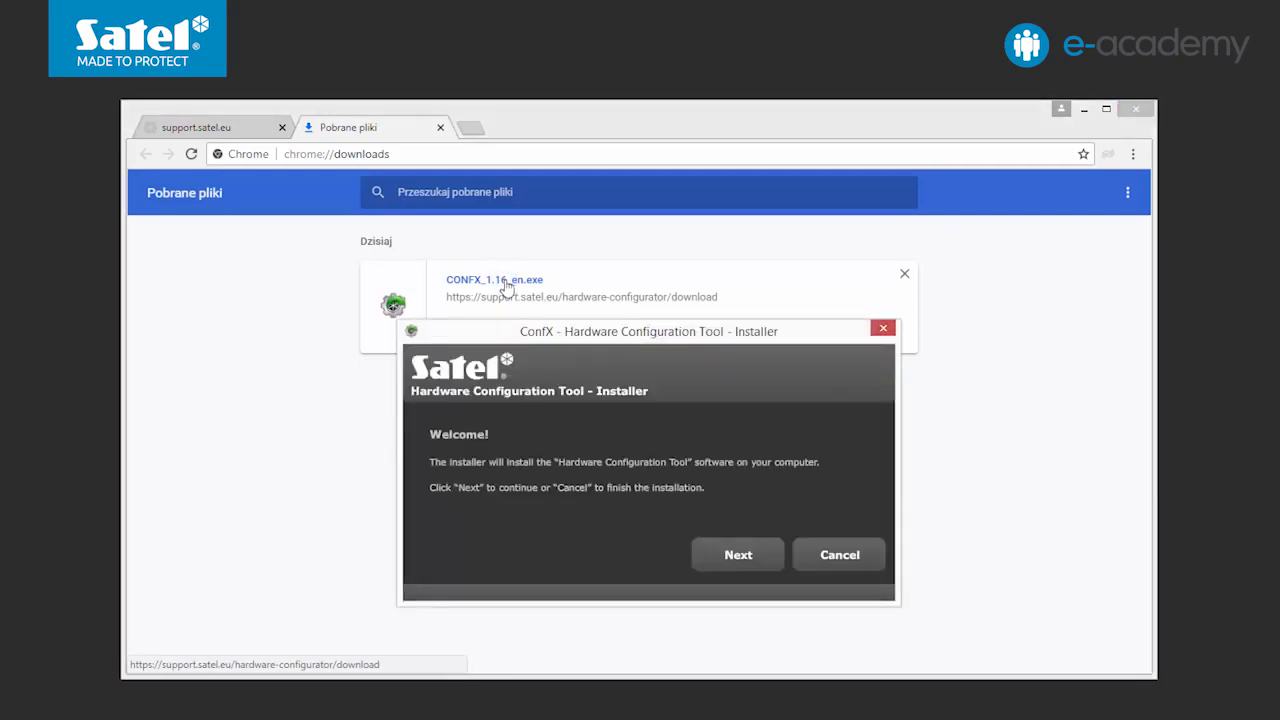
pyautogui.click(731, 557)
pyautogui.click(733, 558)
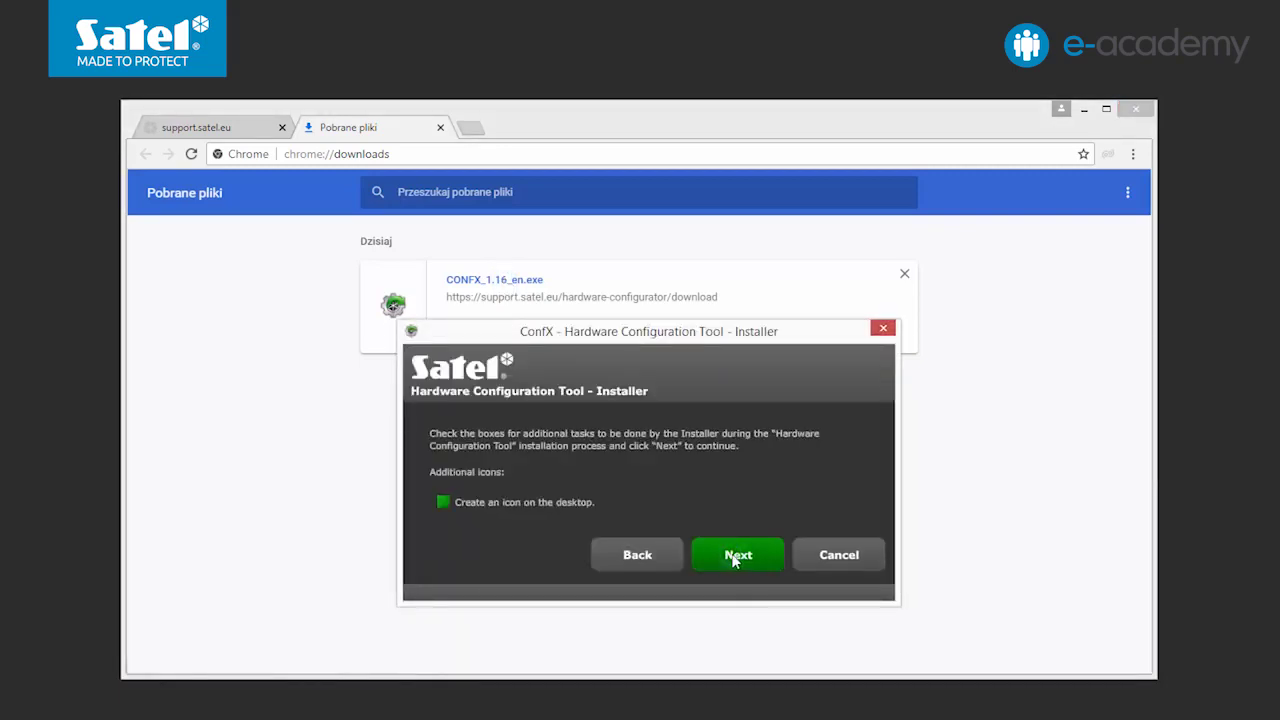
pyautogui.click(737, 556)
pyautogui.click(735, 557)
pyautogui.click(1131, 110)
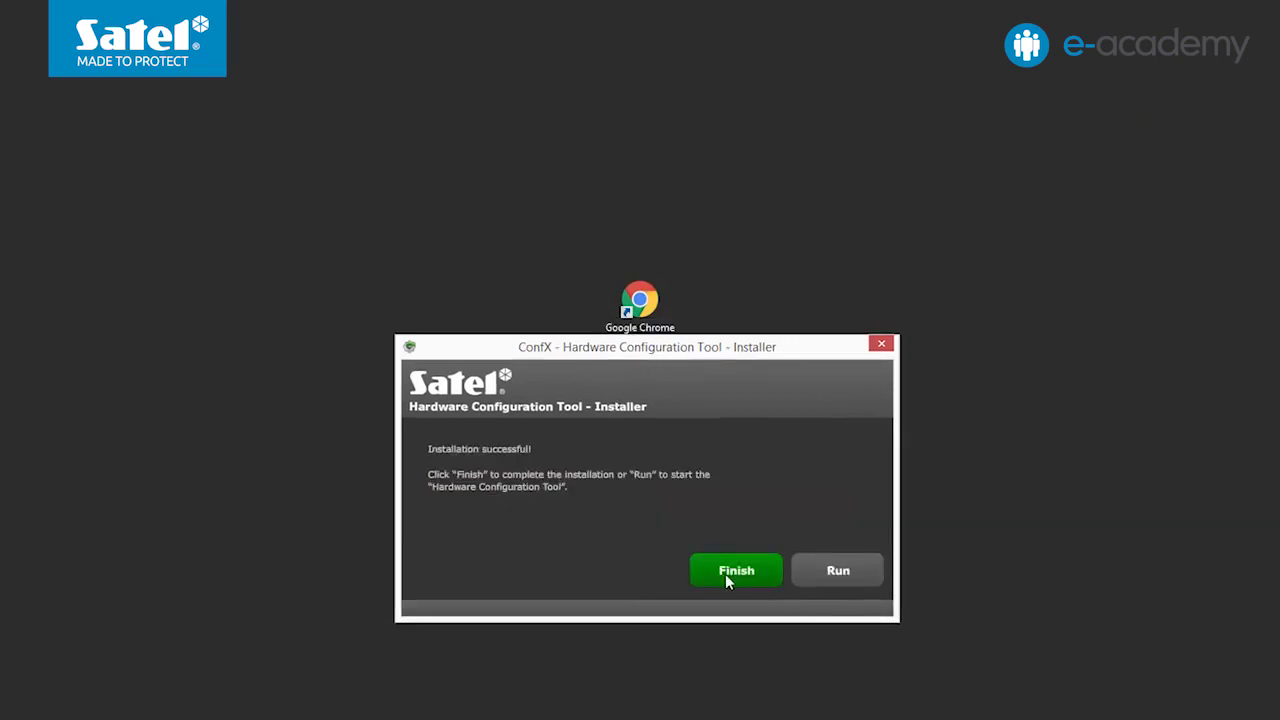
pyautogui.click(726, 580)
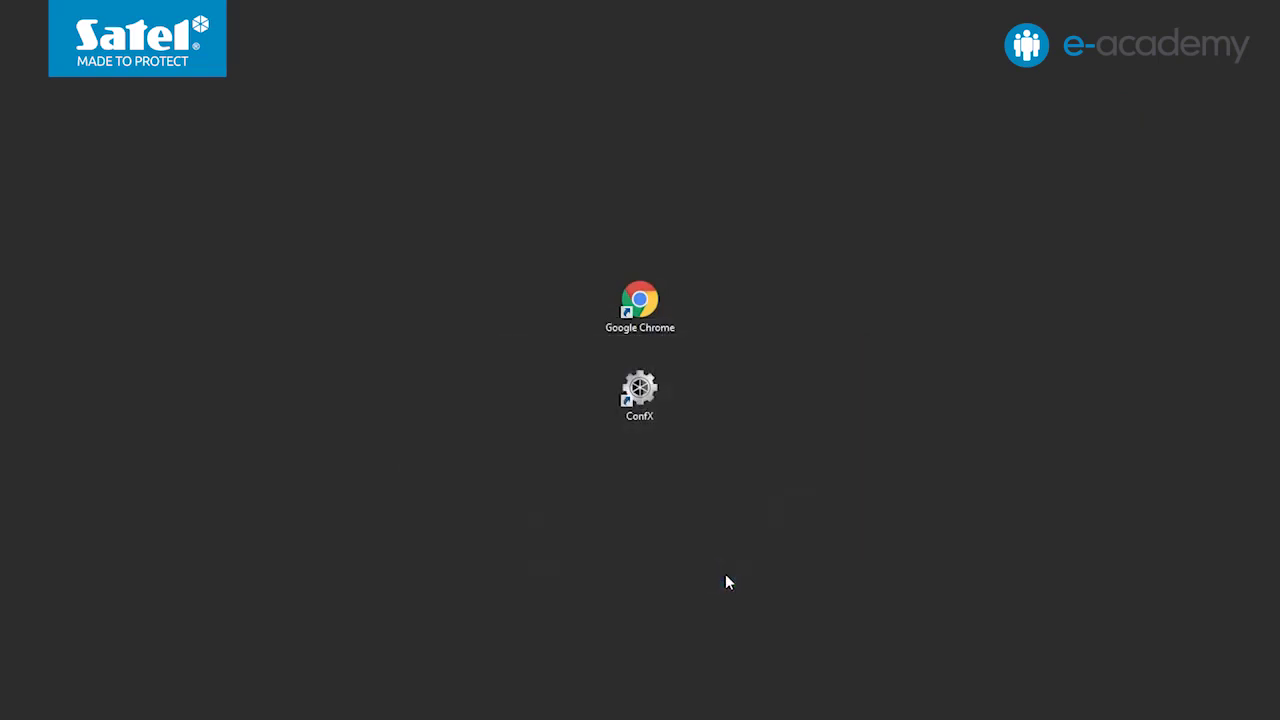
# Step: Launch ConfX and create a new alarm system design named "Single-family house" with Single-family house.jpg as its plan picture
pyautogui.doubleClick(636, 392)
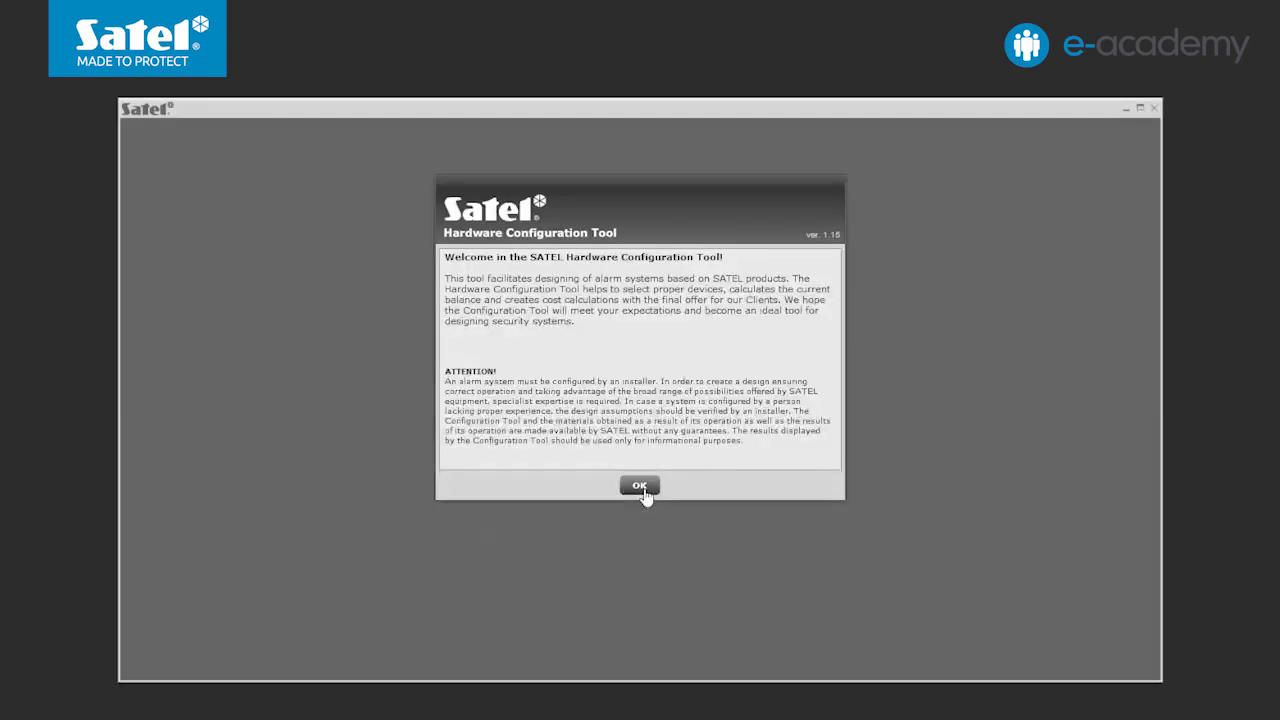
pyautogui.click(640, 487)
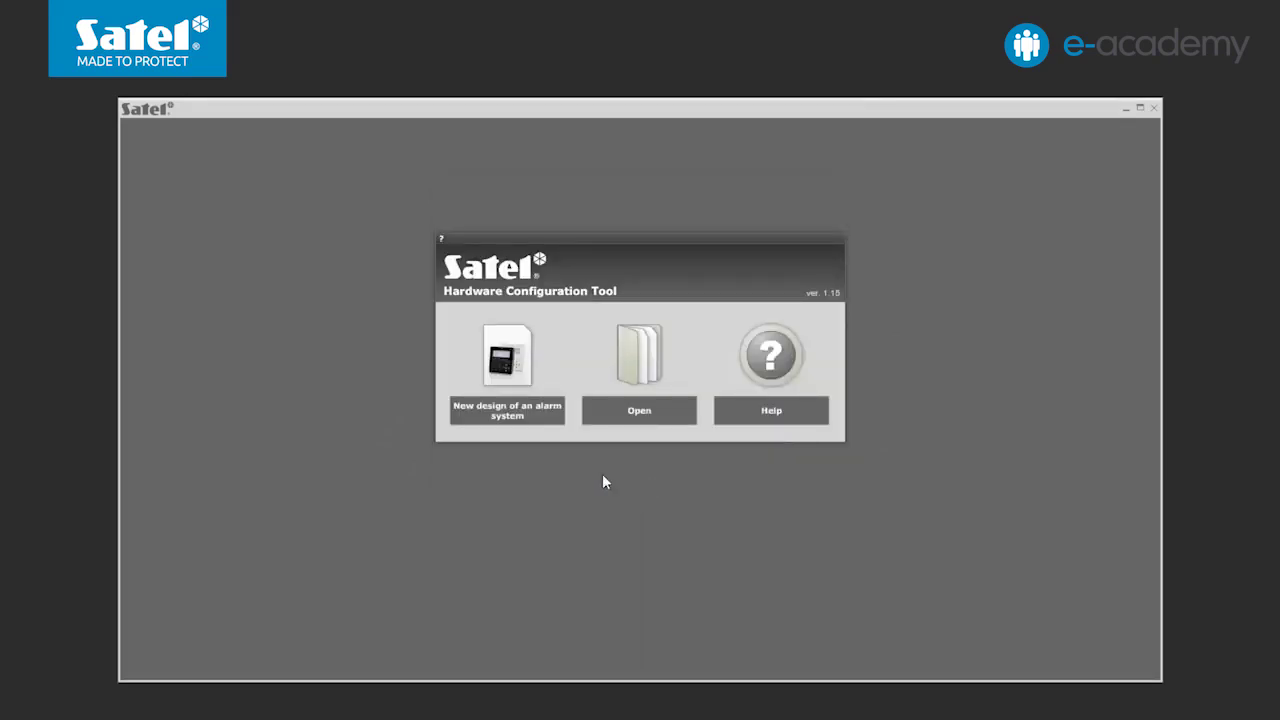
pyautogui.click(507, 360)
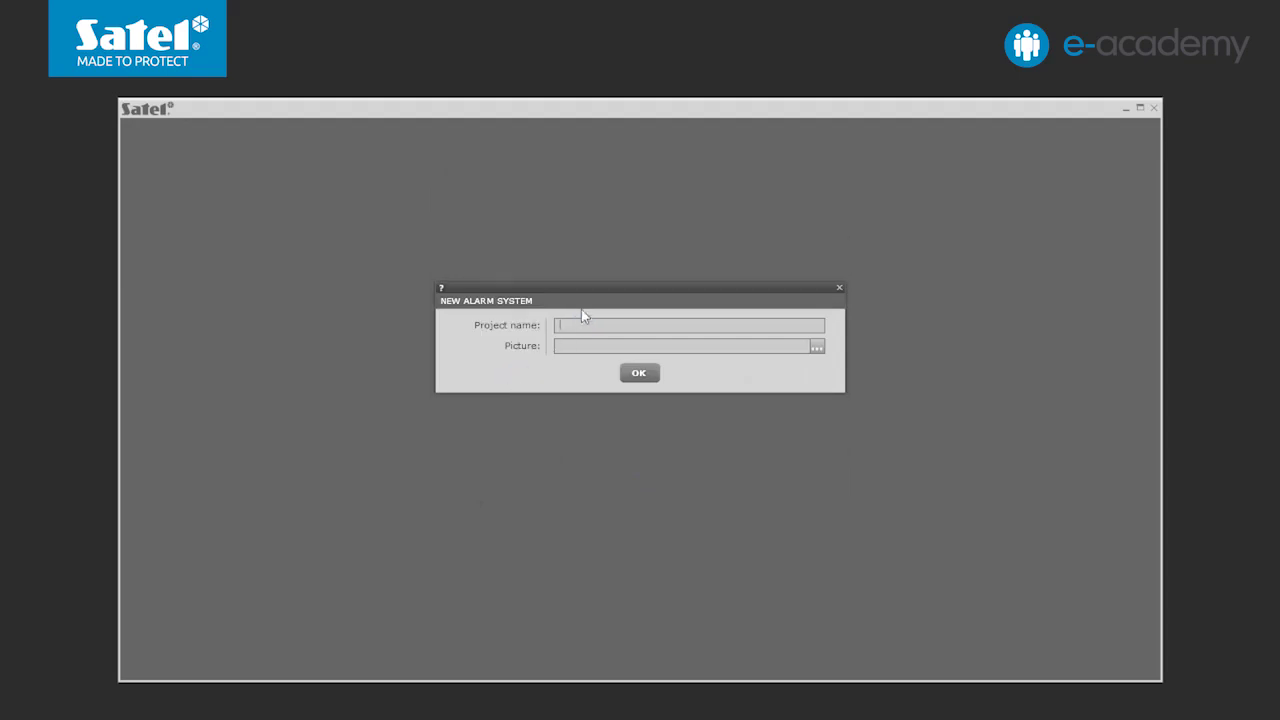
pyautogui.write('Single-family house')
pyautogui.click(817, 346)
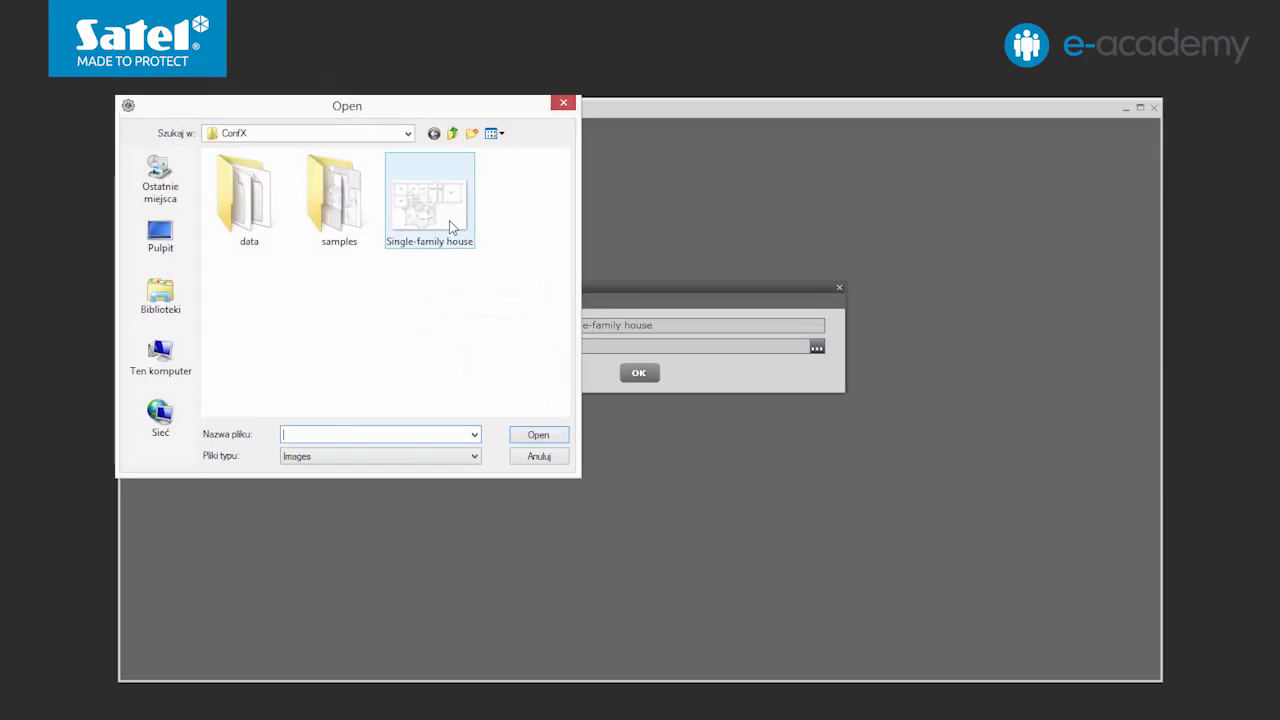
pyautogui.click(449, 227)
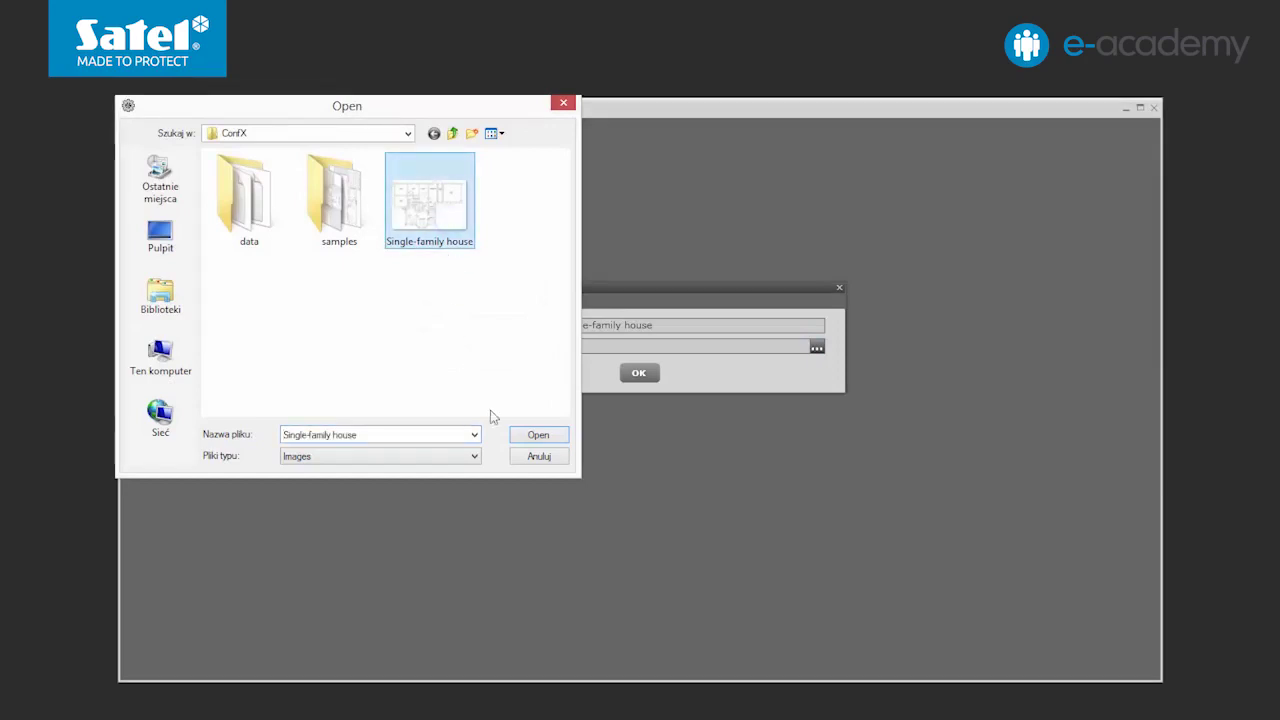
pyautogui.click(553, 440)
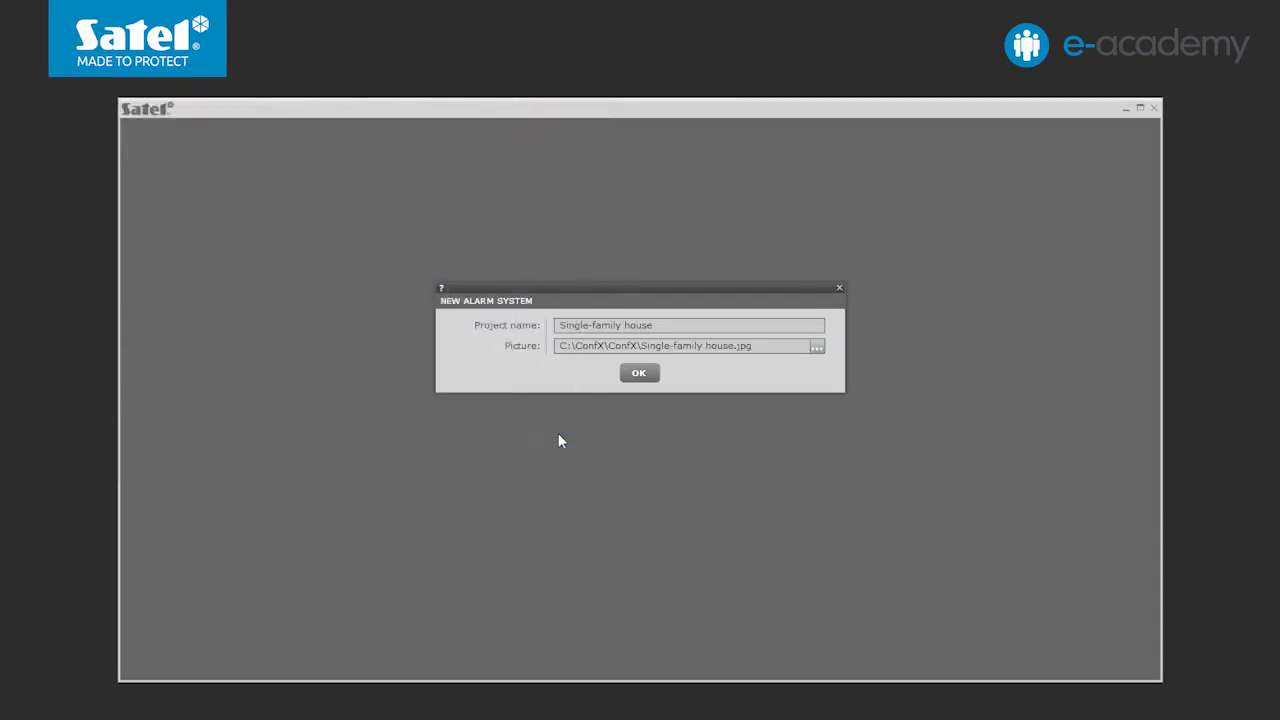
pyautogui.click(641, 377)
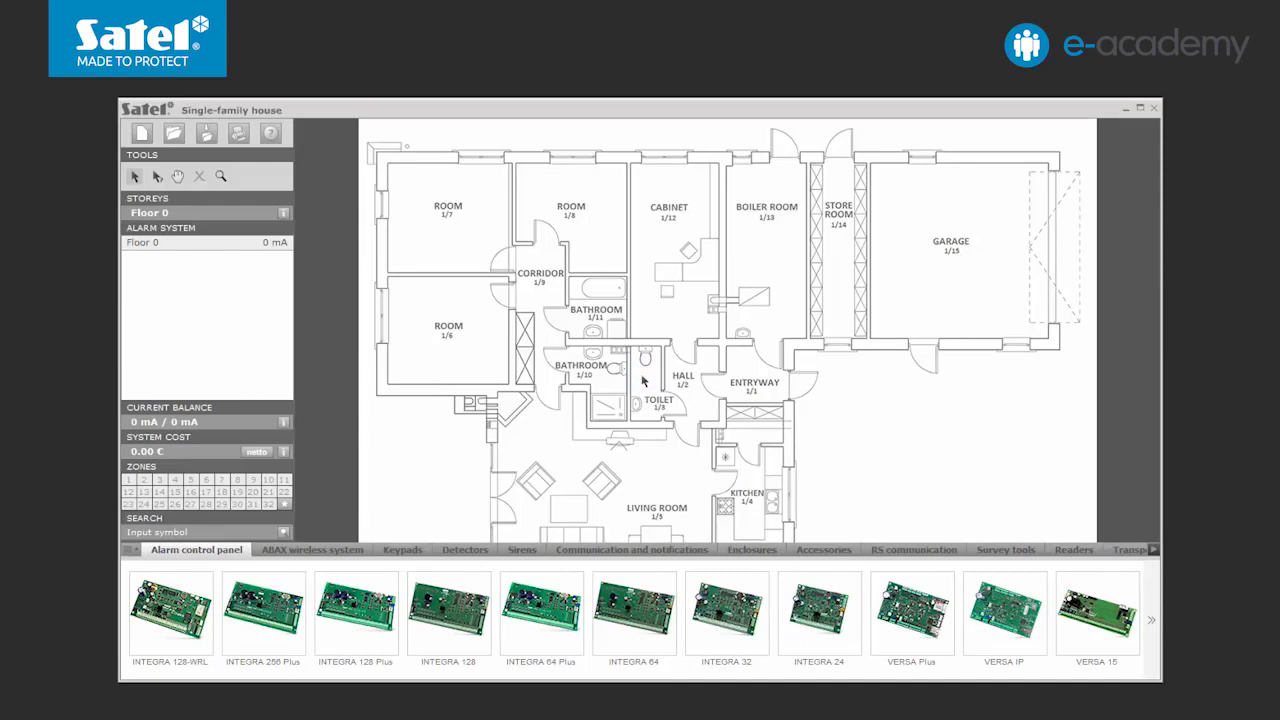
# Step: Rename the storey Floor 0 as "Ground floor"
pyautogui.click(283, 213)
pyautogui.doubleClick(577, 276)
pyautogui.write('Ground floor')
pyautogui.press('Return')
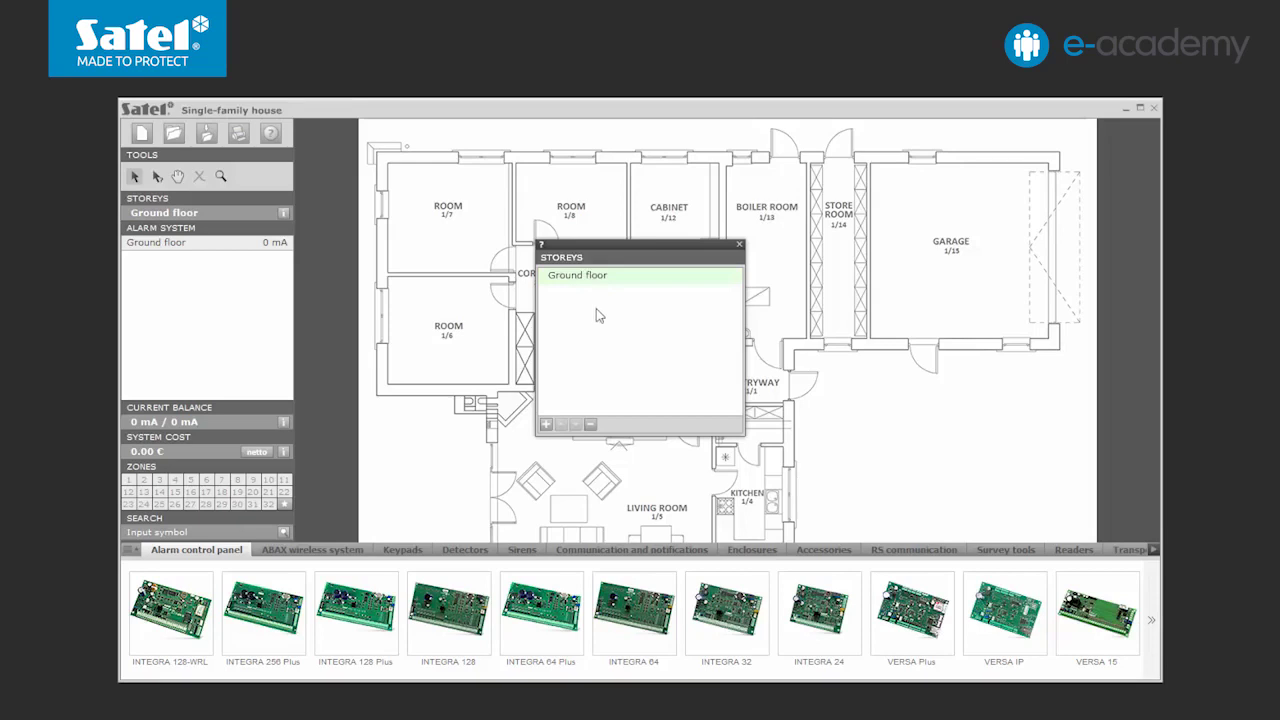
pyautogui.click(740, 246)
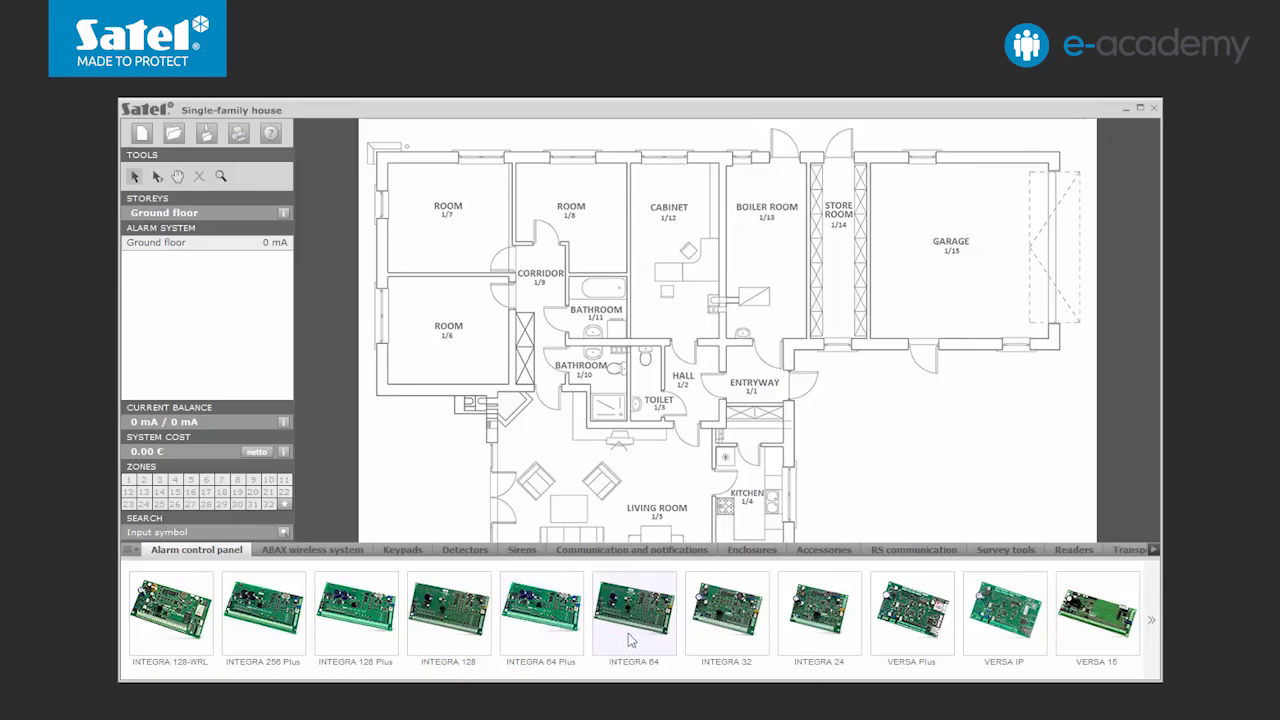
# Step: Place an INTEGRA 64 alarm control panel in the corridor closet beside room 1/6
pyautogui.moveTo(630, 640); pyautogui.dragTo(525, 372)
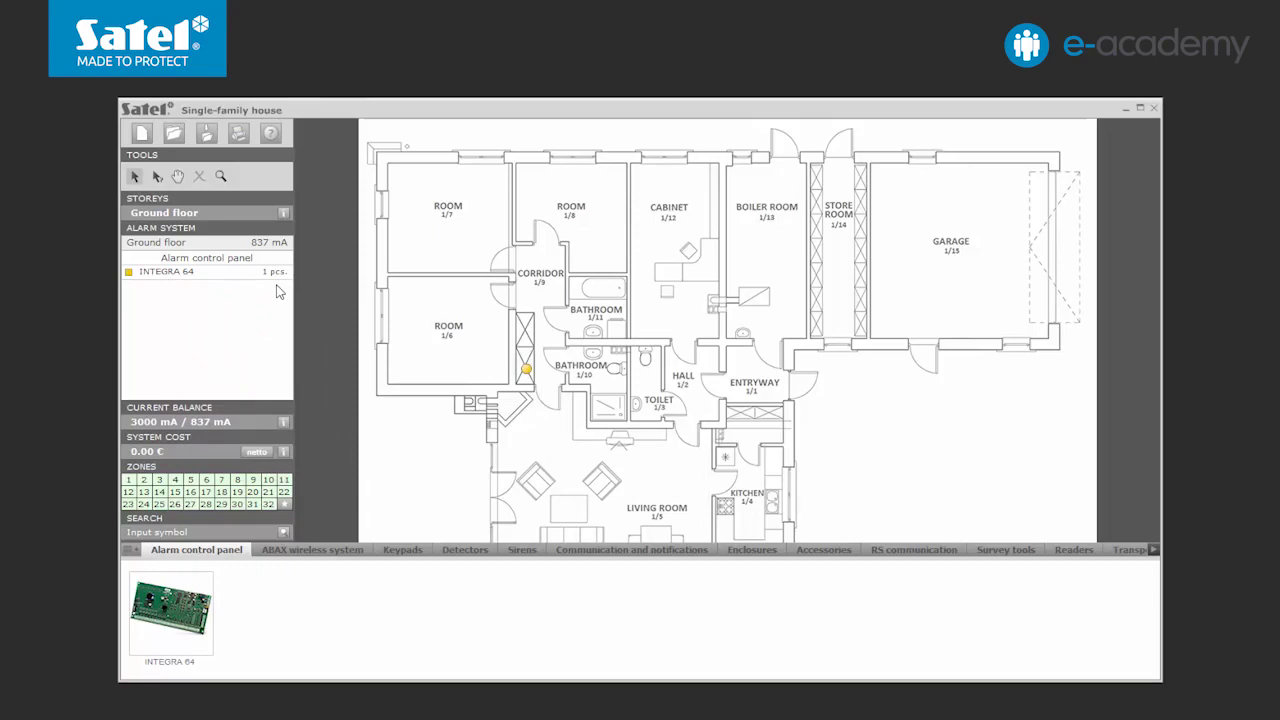
# Step: Place seven GRAPHITE detectors: one each in the store room, cabinet, rooms 1/8, 1/7 and 1/6, the entryway and the hall
pyautogui.click(462, 550)
pyautogui.moveTo(1147, 620)
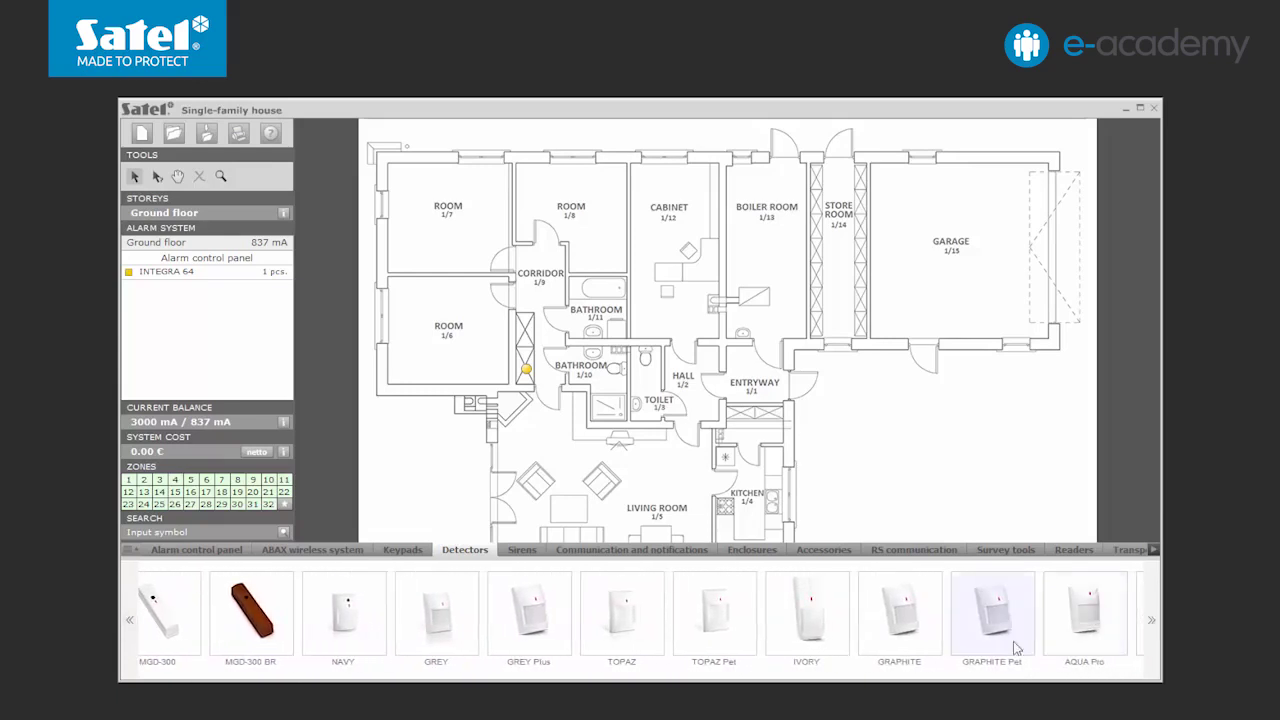
pyautogui.moveTo(905, 645); pyautogui.dragTo(860, 175)
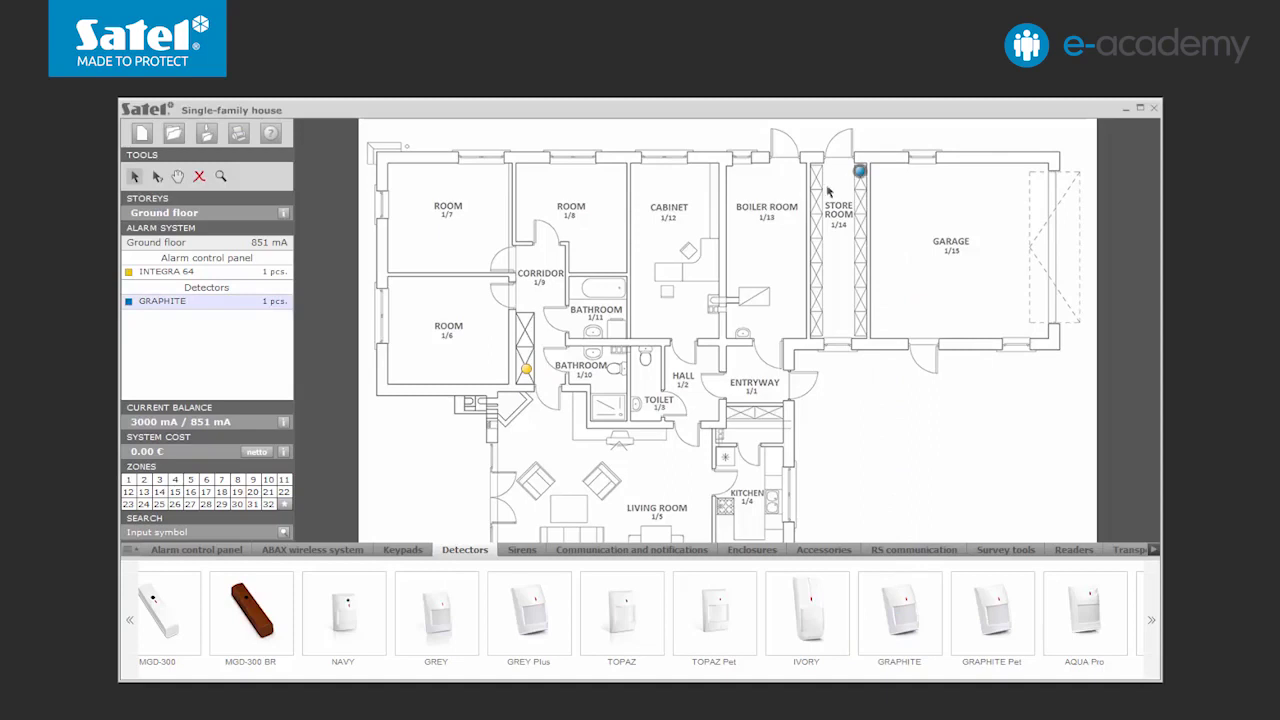
pyautogui.click(707, 176)
pyautogui.click(622, 173)
pyautogui.click(394, 176)
pyautogui.click(388, 377)
pyautogui.click(734, 356)
pyautogui.click(718, 418)
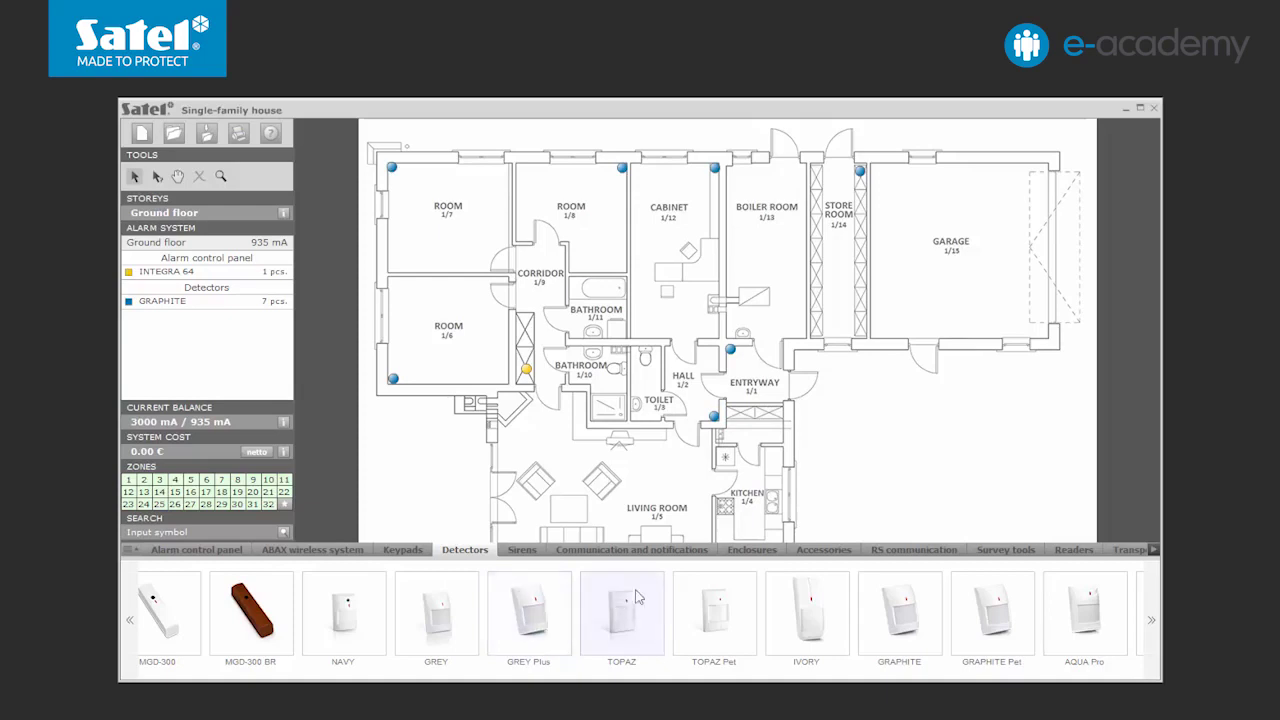
# Step: Place five GREY Plus detectors in corners of the garage, boiler room and kitchen, and two in opposite corners of the living room
pyautogui.moveTo(1040, 178); pyautogui.dragTo(1043, 168)
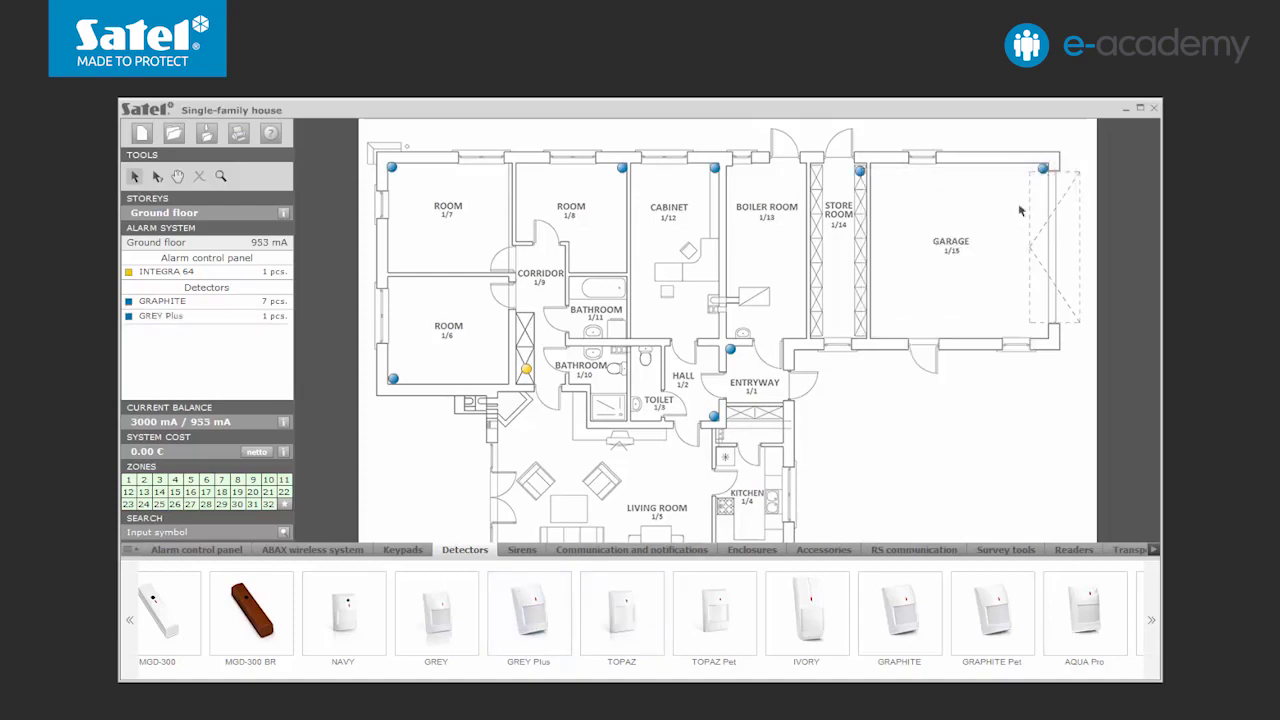
pyautogui.click(800, 170)
pyautogui.click(704, 463)
pyautogui.click(779, 538)
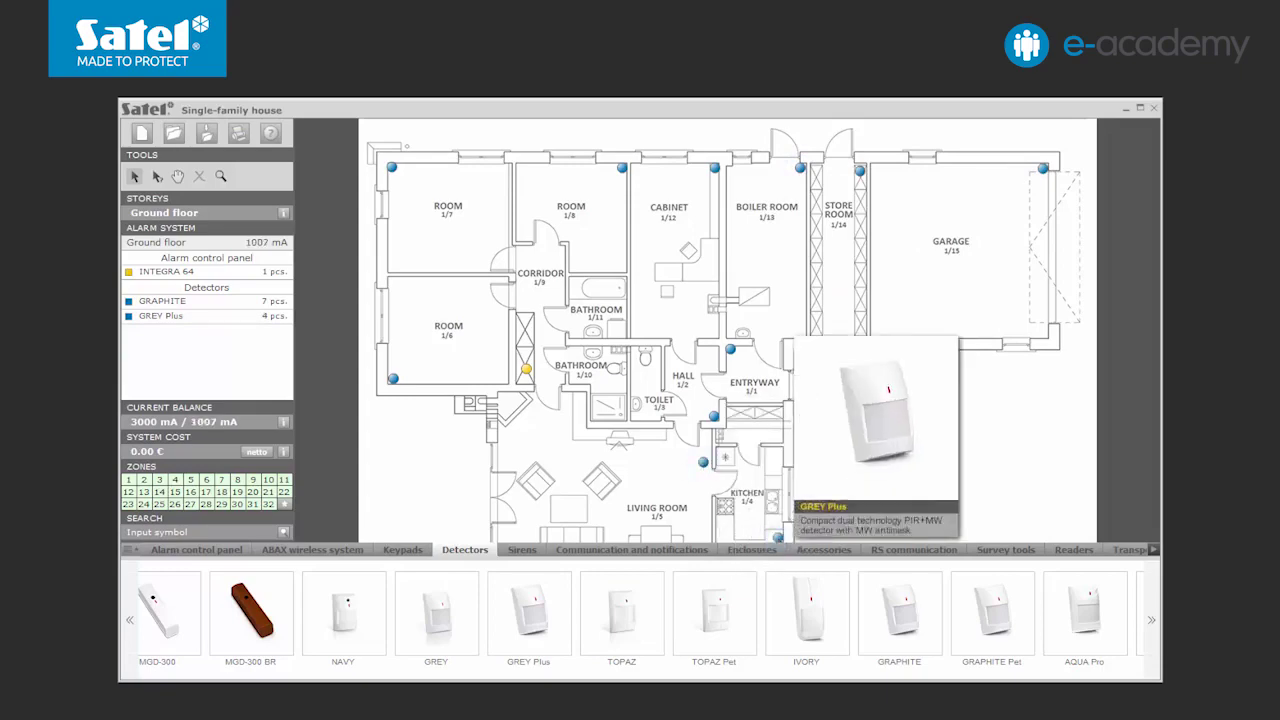
pyautogui.click(177, 176)
pyautogui.moveTo(383, 359); pyautogui.dragTo(315, 291)
pyautogui.click(134, 176)
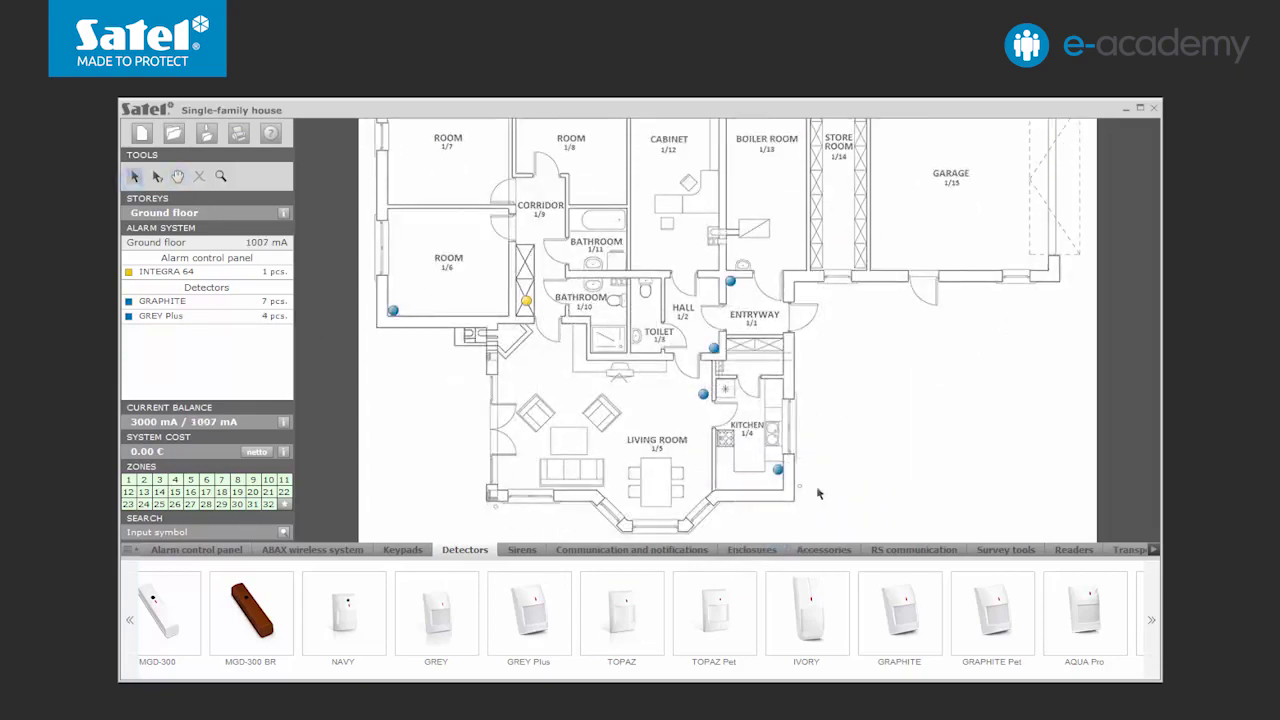
pyautogui.moveTo(778, 468); pyautogui.dragTo(778, 485)
pyautogui.click(501, 484)
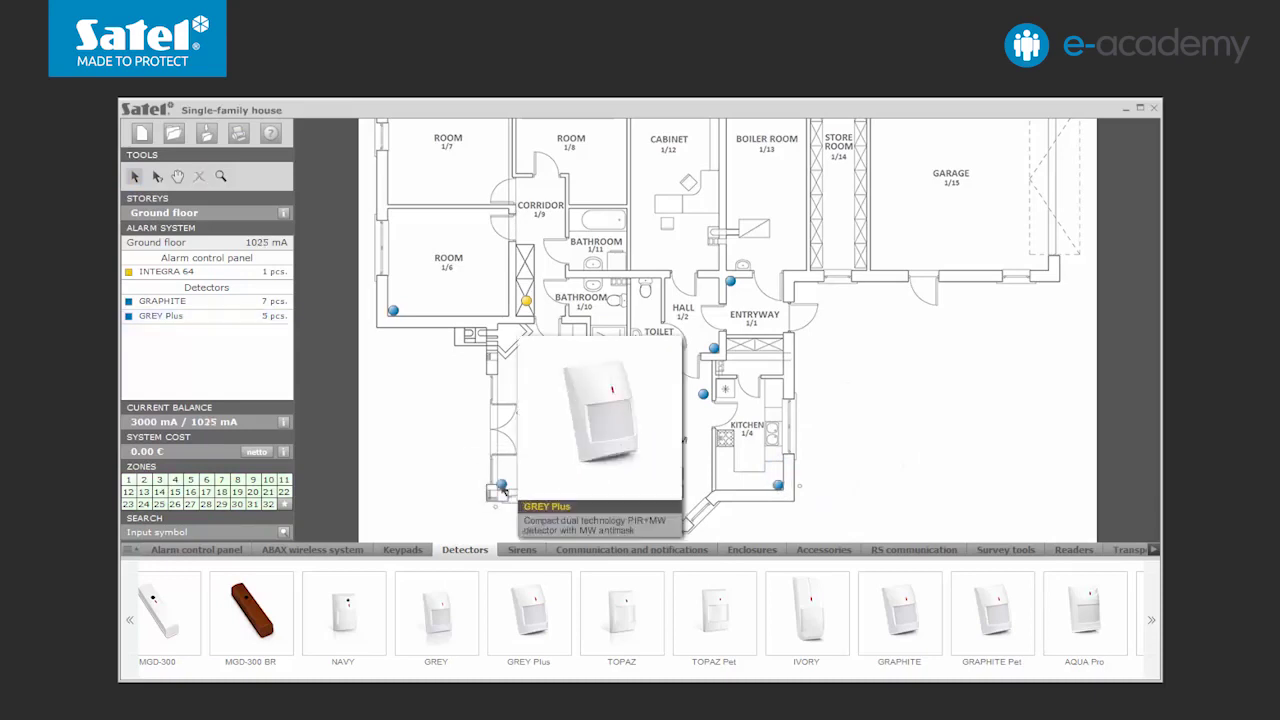
# Step: Place two DG-1 CO detectors, one in the boiler room and one by the living room's upper wall
pyautogui.click(1151, 619)
pyautogui.moveTo(1151, 617); pyautogui.dragTo(1151, 617)
pyautogui.moveTo(497, 610); pyautogui.dragTo(765, 206)
pyautogui.click(587, 374)
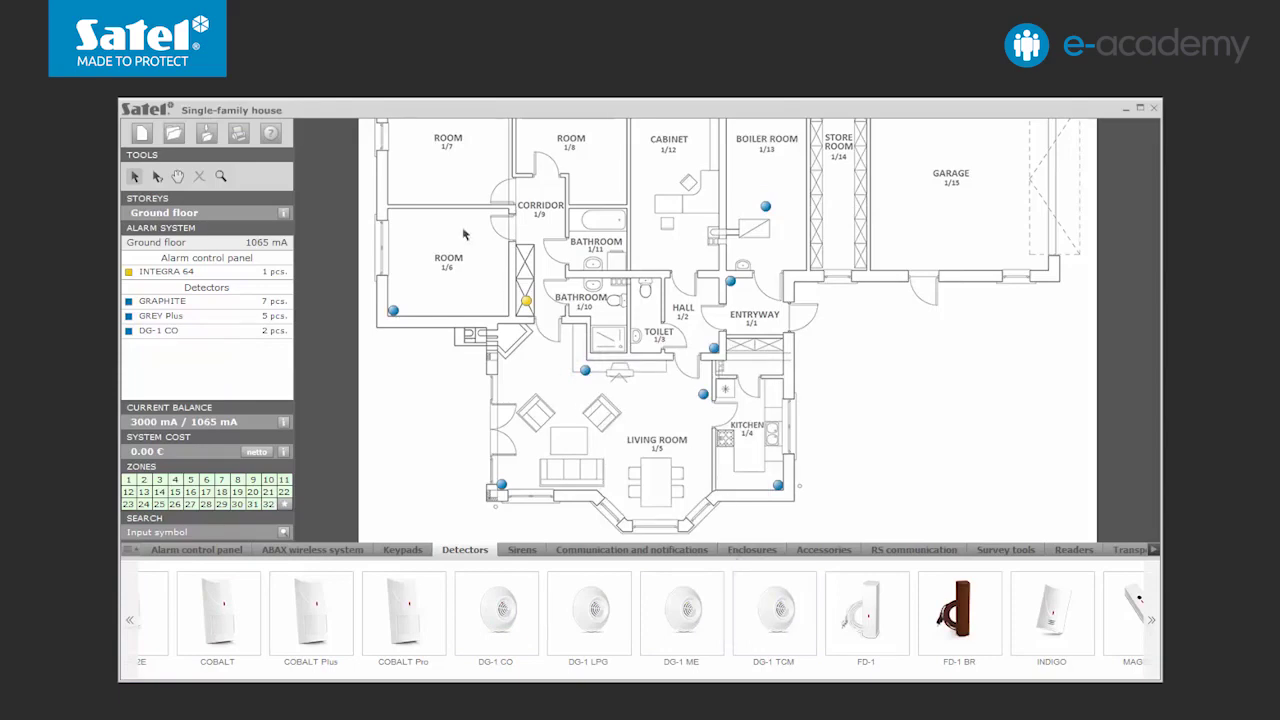
# Step: Place DG-1 TCM detectors in rooms 1/7 and 1/6, and try to add a third by the living room sofa
pyautogui.click(395, 163)
pyautogui.click(449, 213)
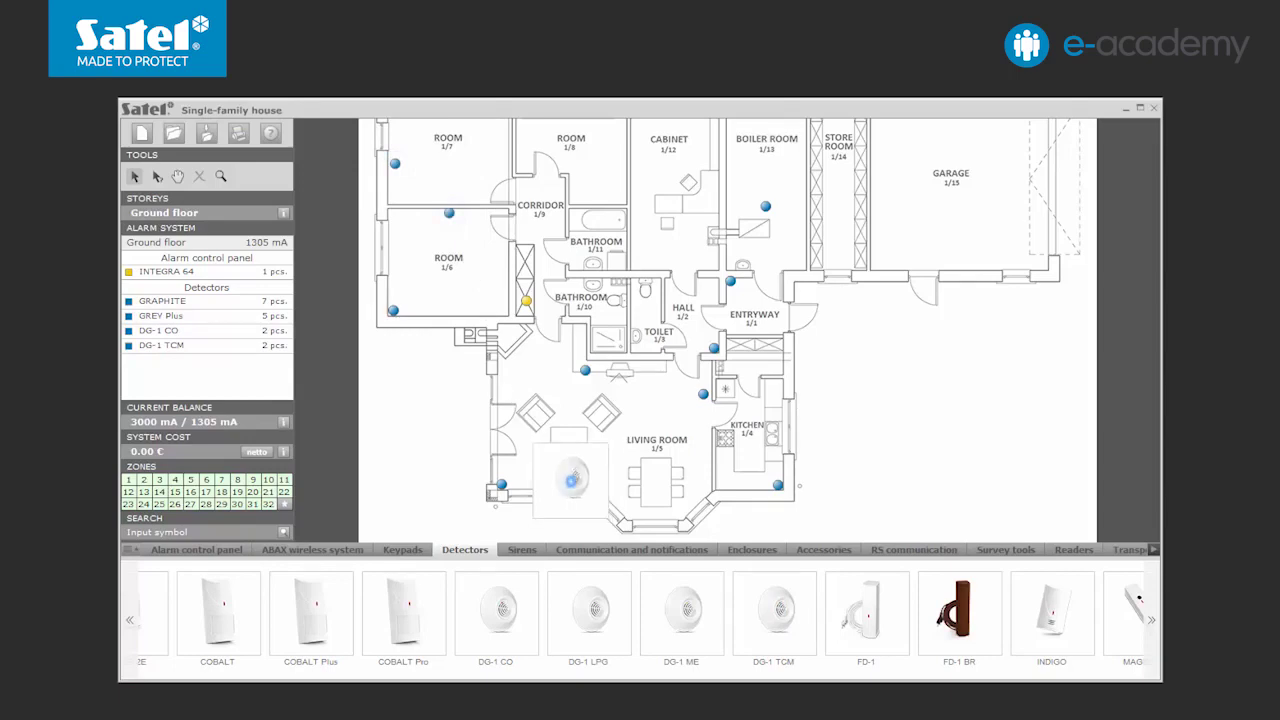
pyautogui.click(575, 484)
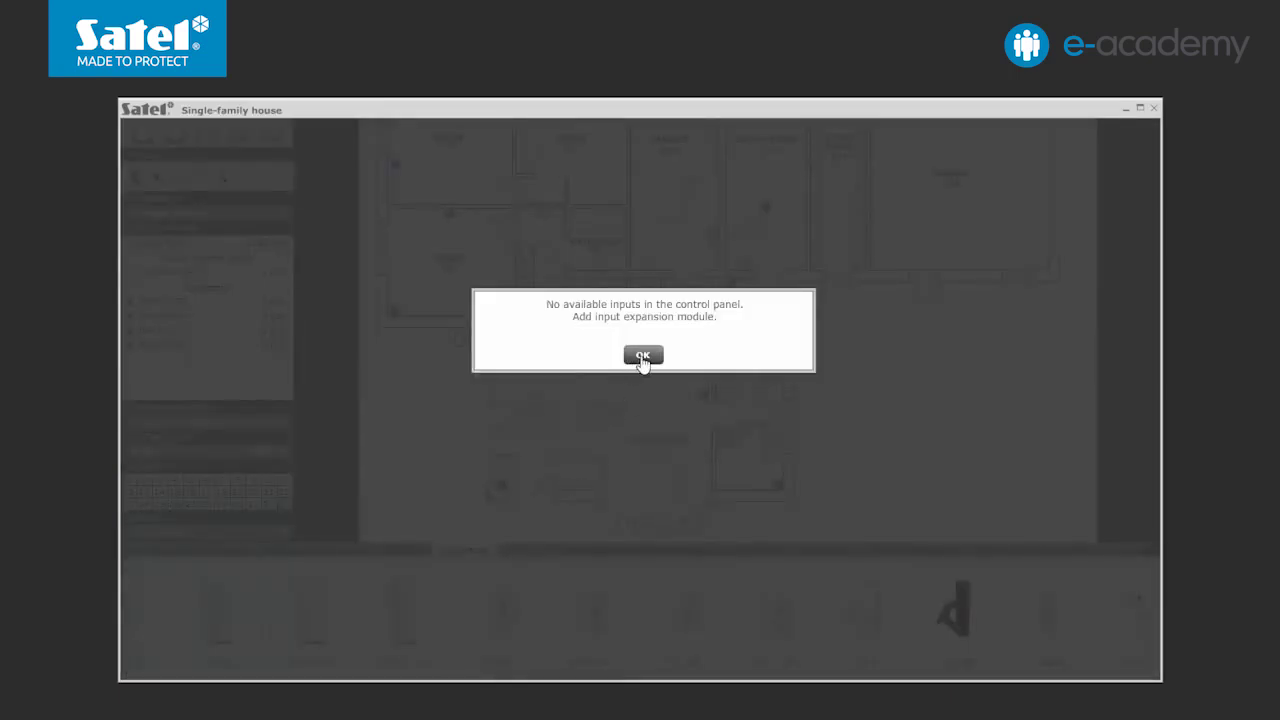
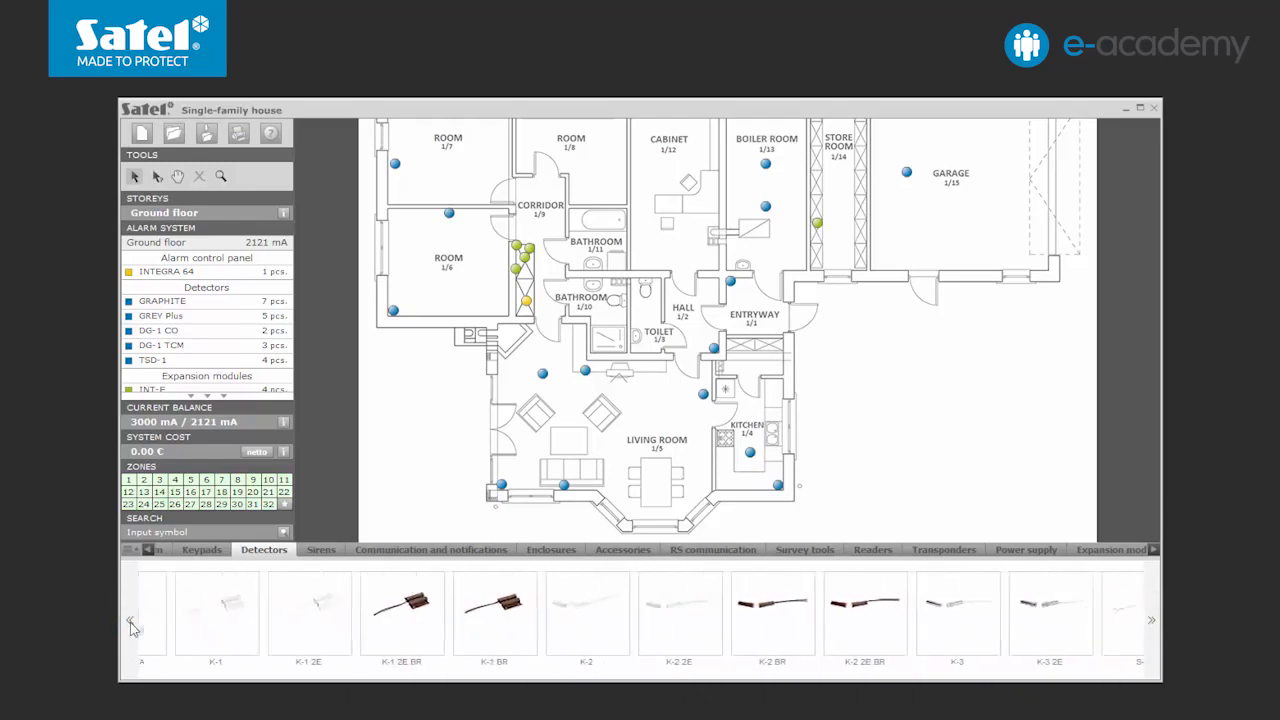
# Step: Place five FD-1 flood detectors: by the kitchen sink, in both bathrooms, in the toilet and in the boiler room
pyautogui.moveTo(553, 612); pyautogui.dragTo(781, 425)
pyautogui.click(606, 288)
pyautogui.click(605, 259)
pyautogui.click(735, 260)
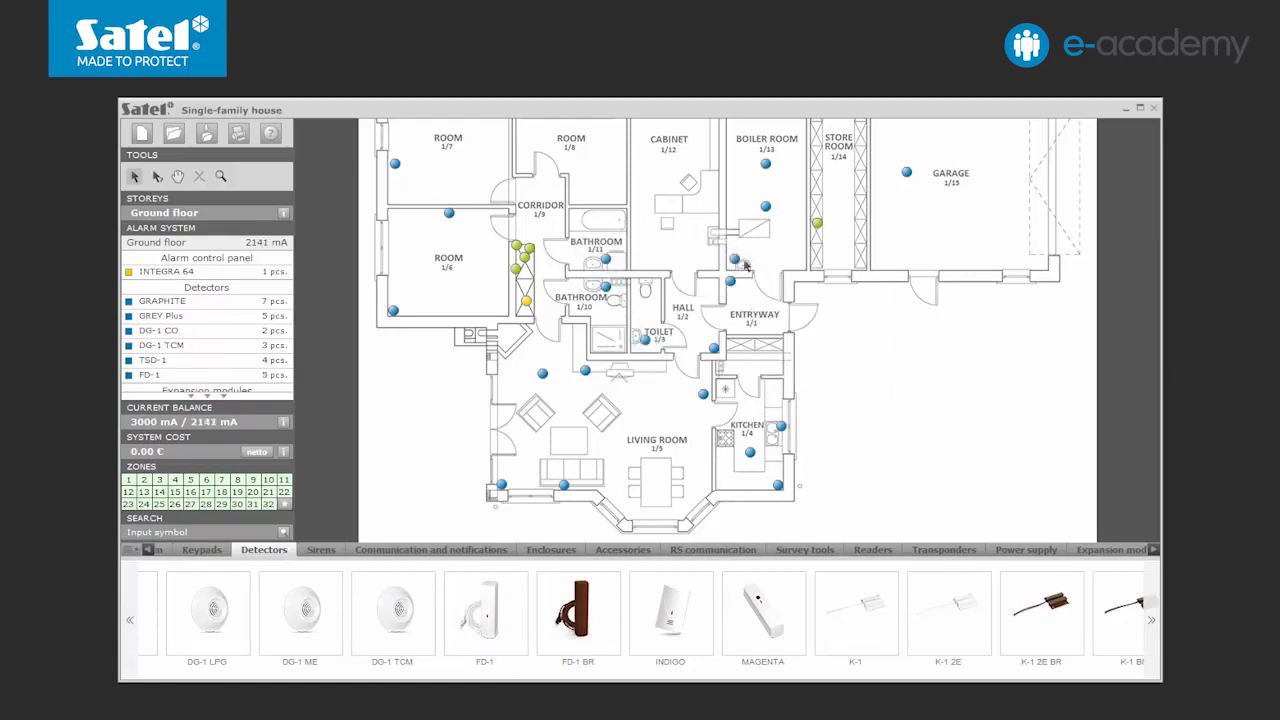
# Step: Place S-2 magnetic contacts on the kitchen, living room and room 1/6 and 1/7 side openings, entryway door, and lower store room and garage openings
pyautogui.scroll(-10, 1135, 598)
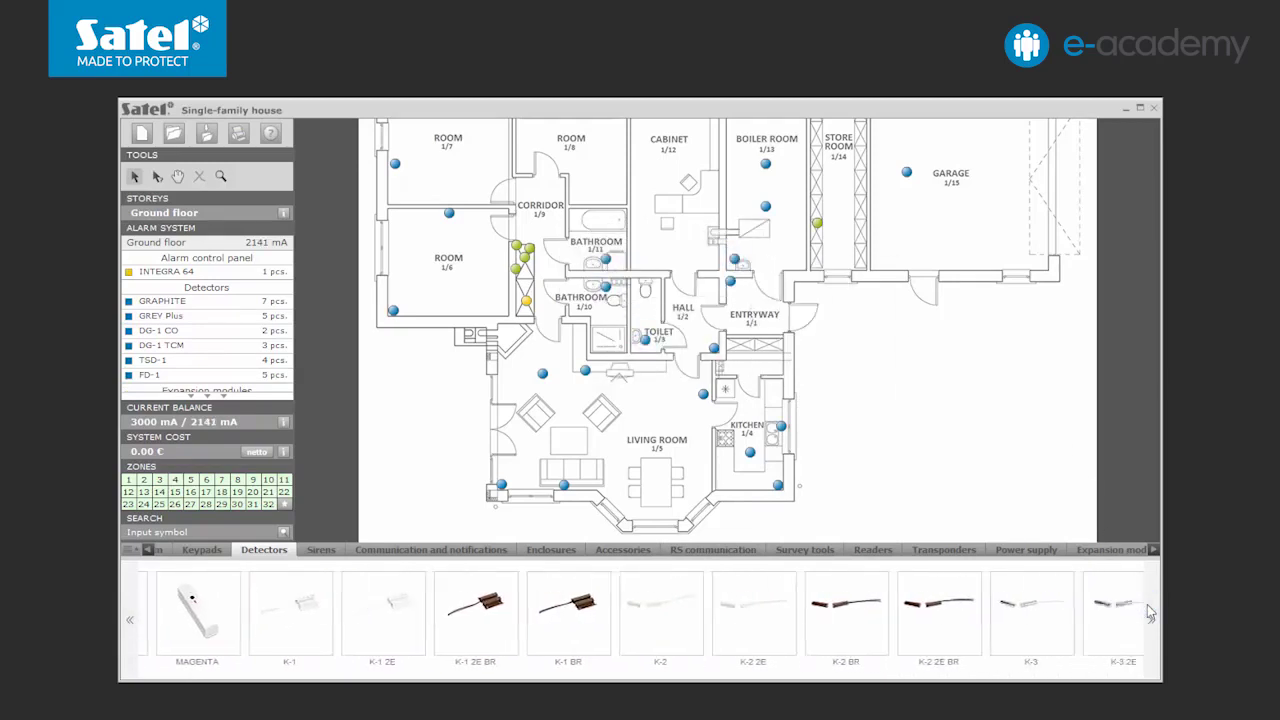
pyautogui.moveTo(960, 620); pyautogui.dragTo(791, 431)
pyautogui.click(662, 522)
pyautogui.click(529, 494)
pyautogui.click(494, 440)
pyautogui.click(495, 412)
pyautogui.click(380, 248)
pyautogui.click(380, 134)
pyautogui.click(790, 318)
pyautogui.click(841, 276)
pyautogui.click(925, 278)
pyautogui.click(1017, 276)
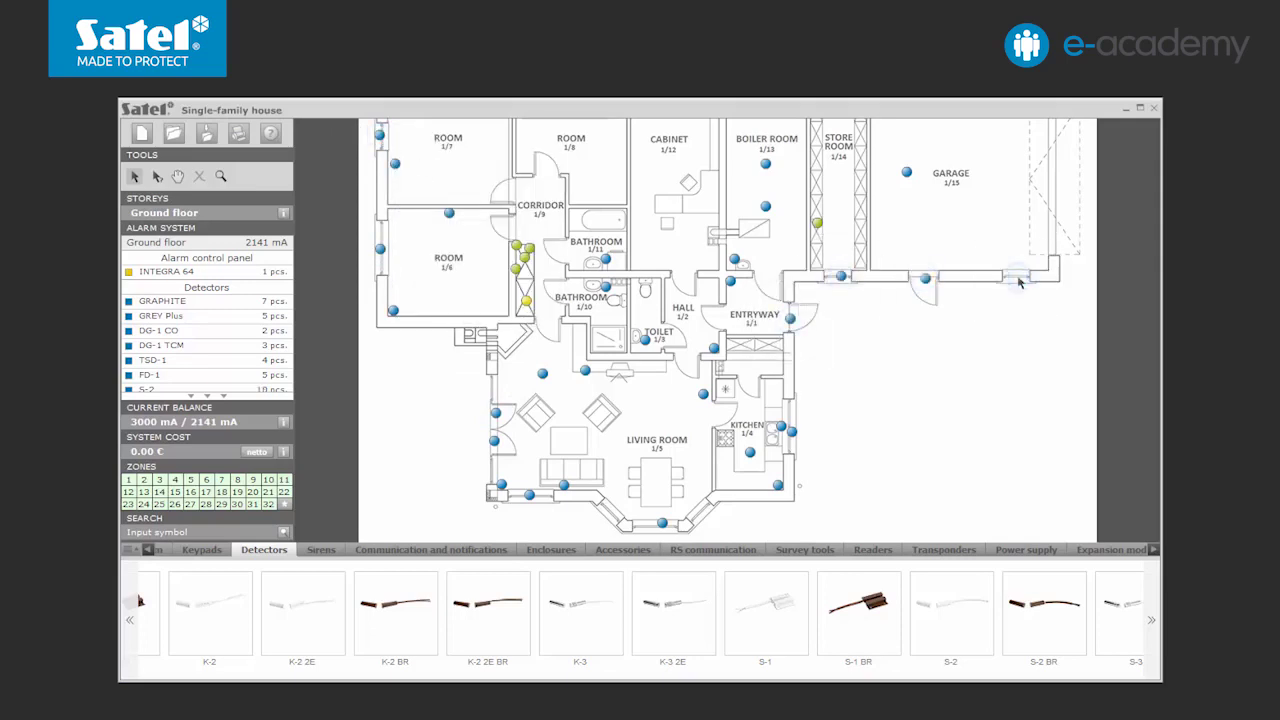
# Step: Add S-2 magnetic contacts along the upper outer wall, on the openings of rooms 1/7 and 1/8, the cabinet, boiler room, store room and garage
pyautogui.click(177, 176)
pyautogui.click(134, 176)
pyautogui.click(482, 155)
pyautogui.click(573, 157)
pyautogui.click(667, 157)
pyautogui.click(742, 157)
pyautogui.click(784, 155)
pyautogui.click(842, 155)
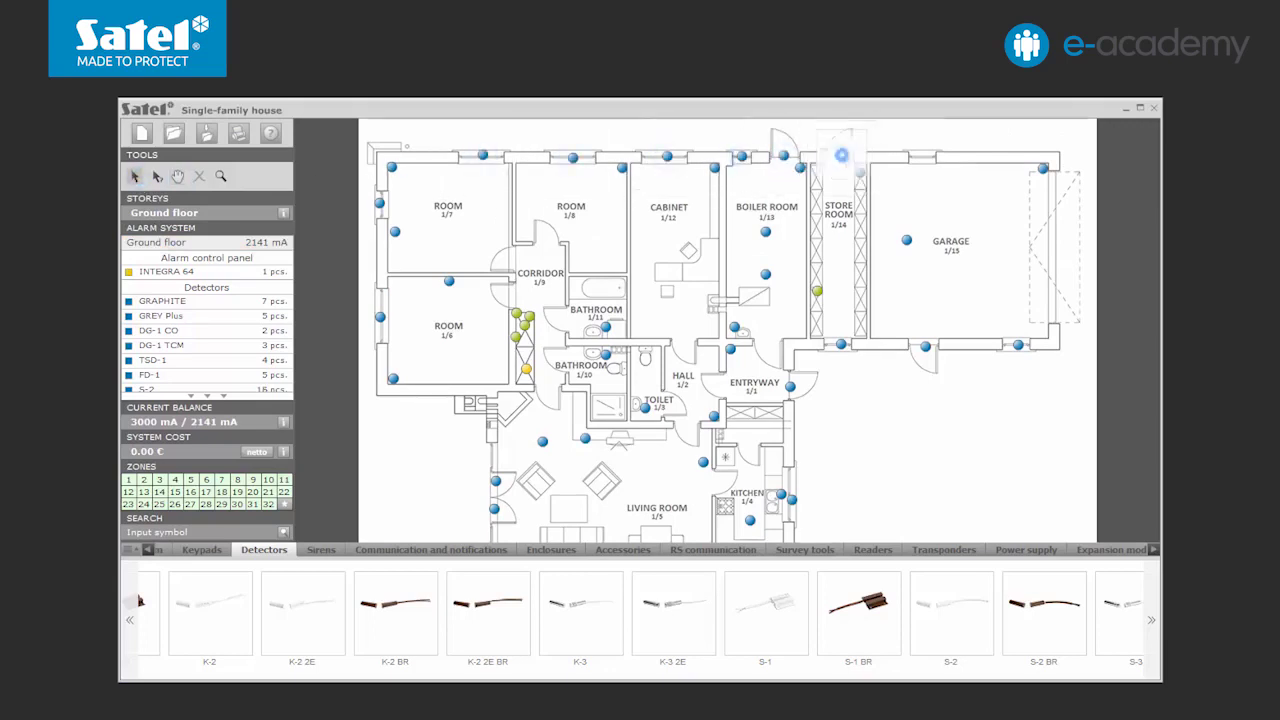
pyautogui.click(922, 157)
pyautogui.moveTo(1152, 619)
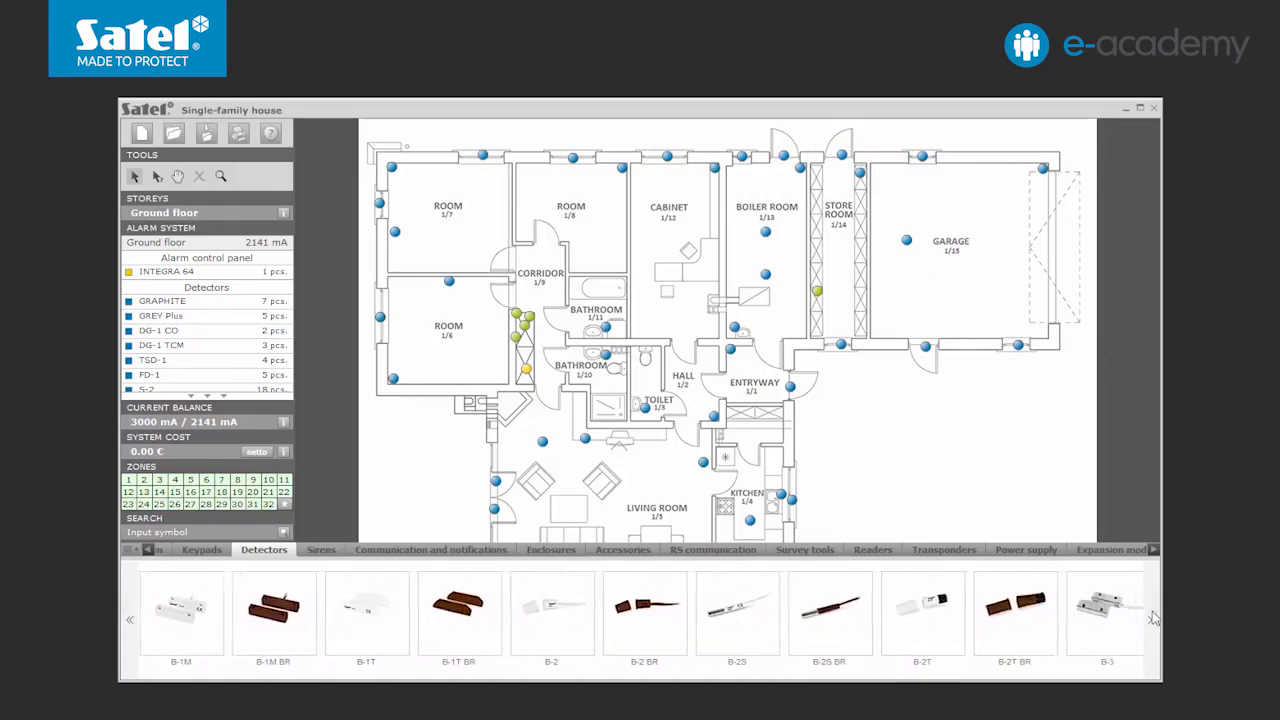
# Step: Place a B-4L magnetic contact on the garage gate, and OPAL Plus detectors outside both upper house corners, the lower garage corner and the entryway
pyautogui.moveTo(880, 615); pyautogui.dragTo(1055, 317)
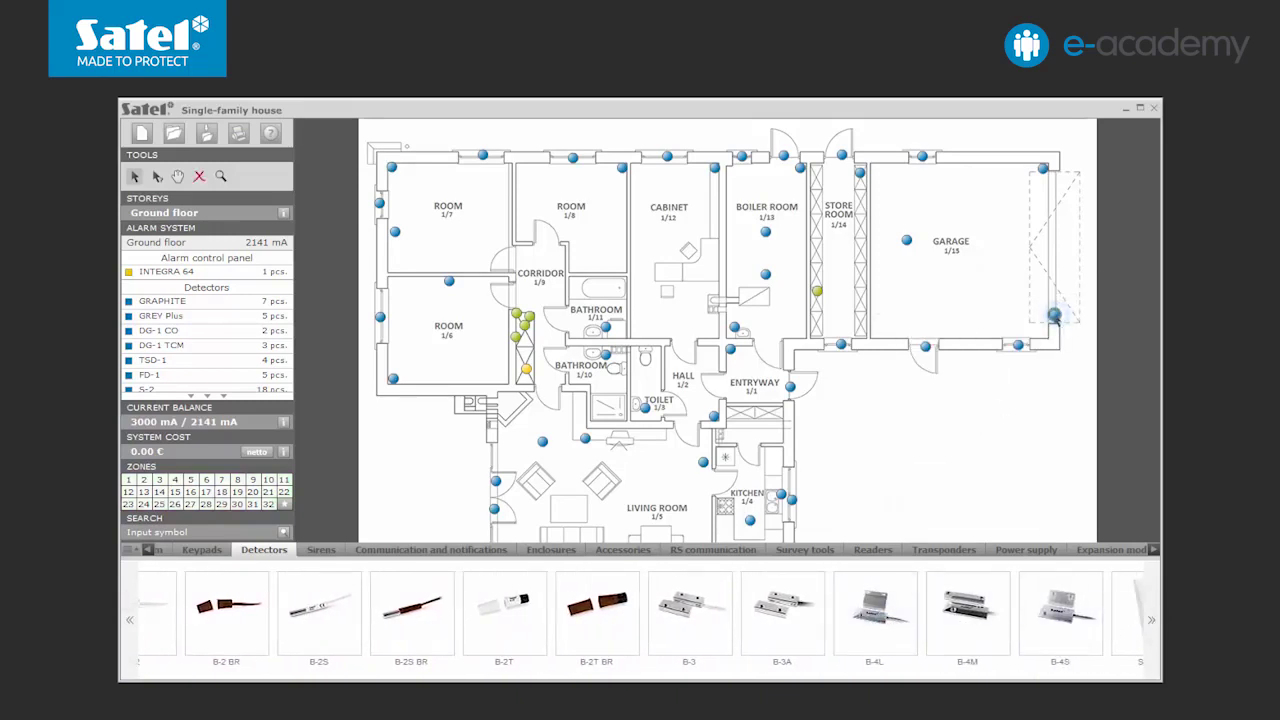
pyautogui.click(1029, 422)
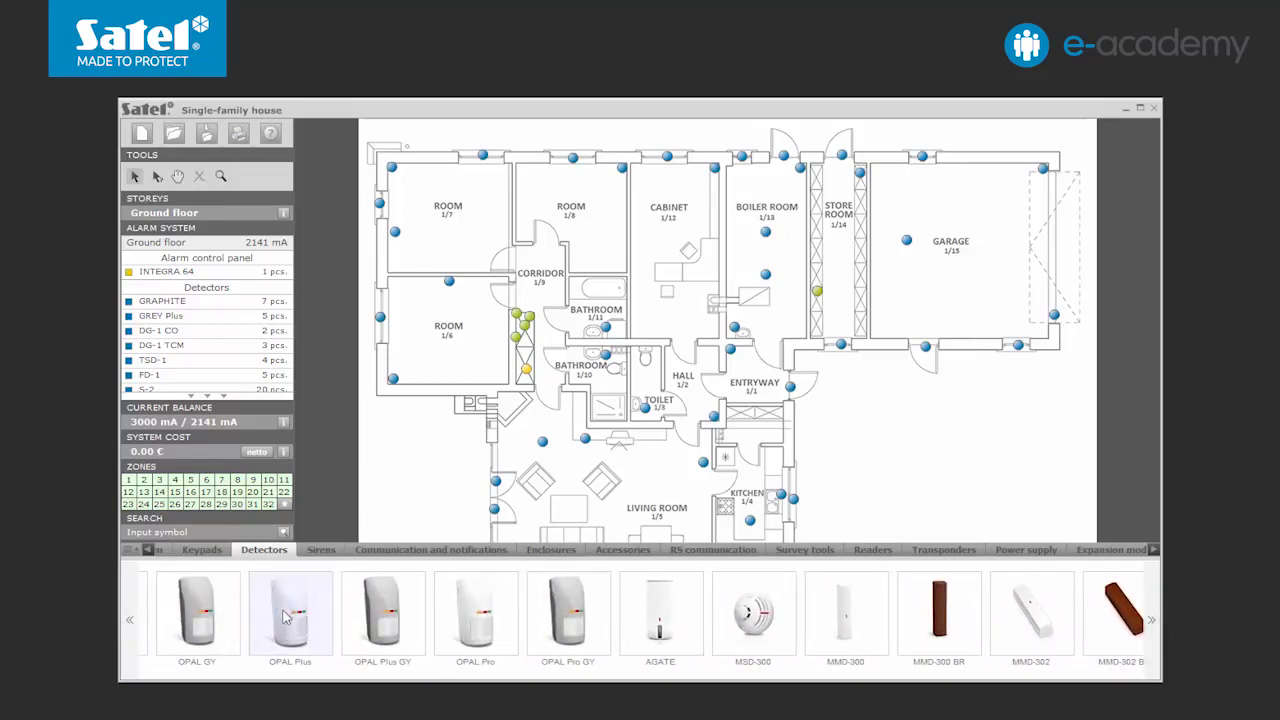
pyautogui.moveTo(372, 160); pyautogui.dragTo(370, 157)
pyautogui.moveTo(1050, 150); pyautogui.dragTo(1050, 156)
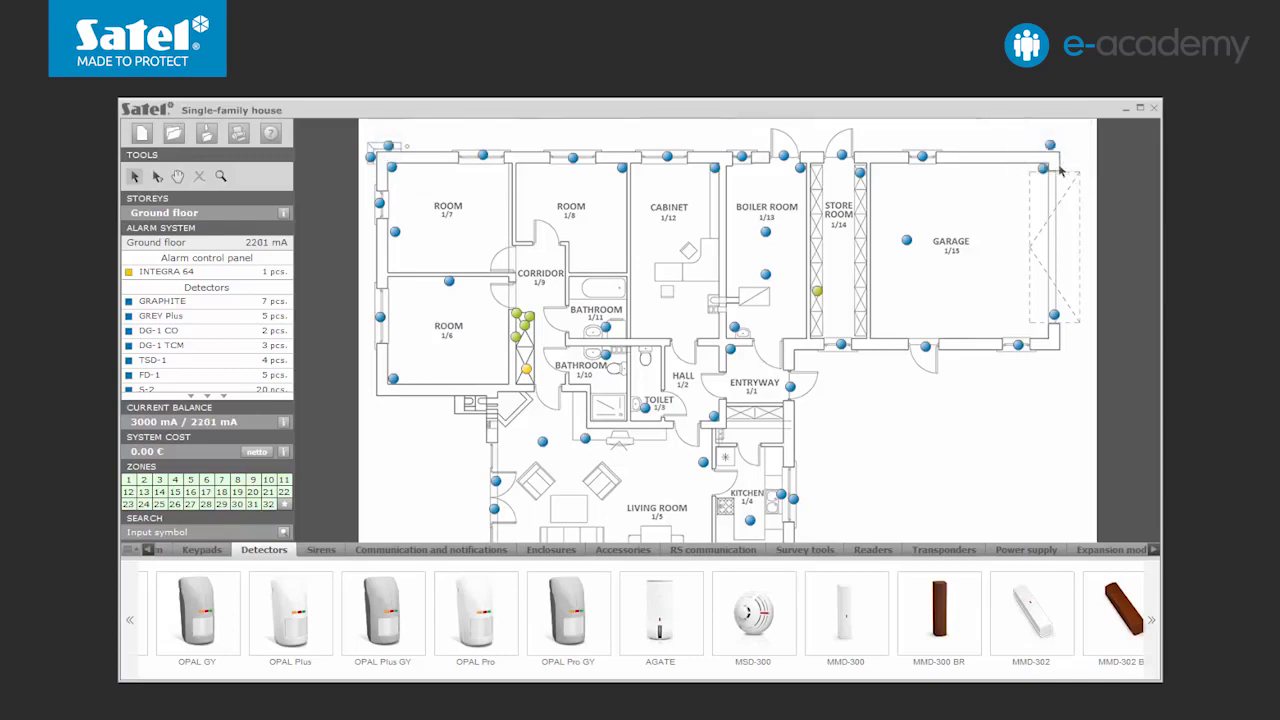
pyautogui.click(1055, 351)
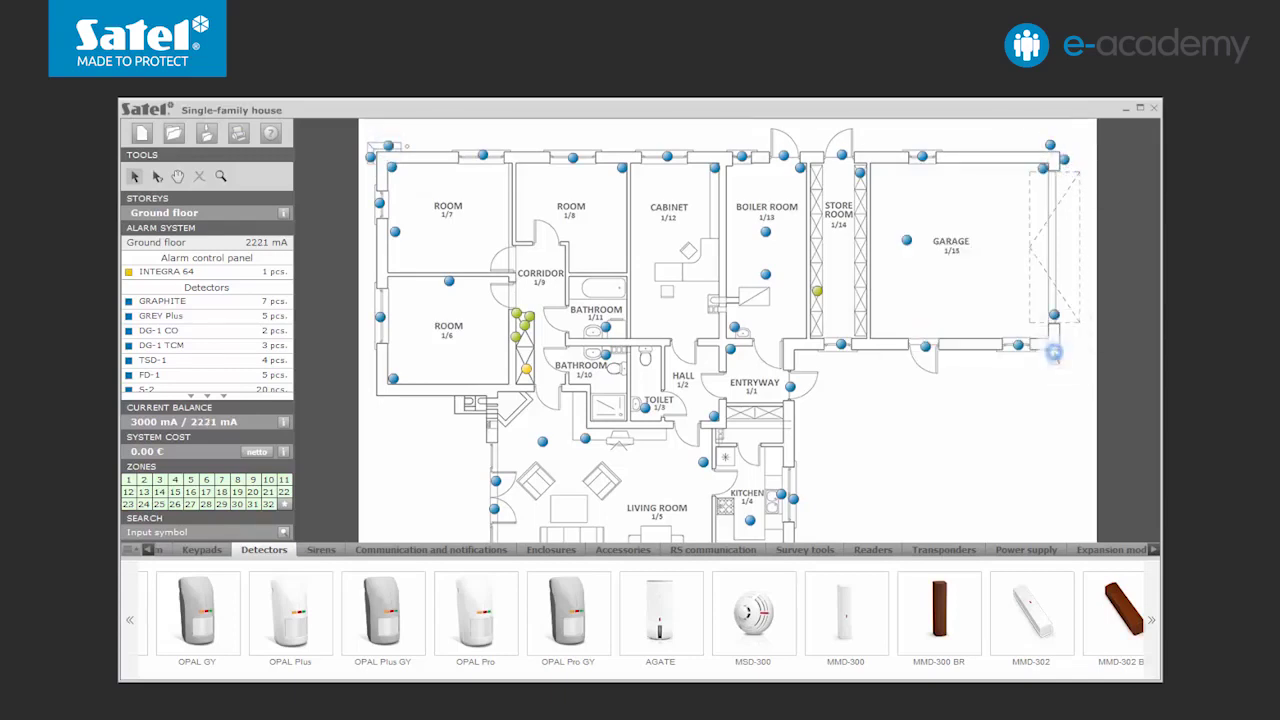
pyautogui.click(804, 359)
# Step: Place OPAL Plus detectors outside the lower end of the house, two at the living room corner and one at the kitchen corner
pyautogui.scroll(-1, 717, 331)
pyautogui.scroll(-1, 207, 315)
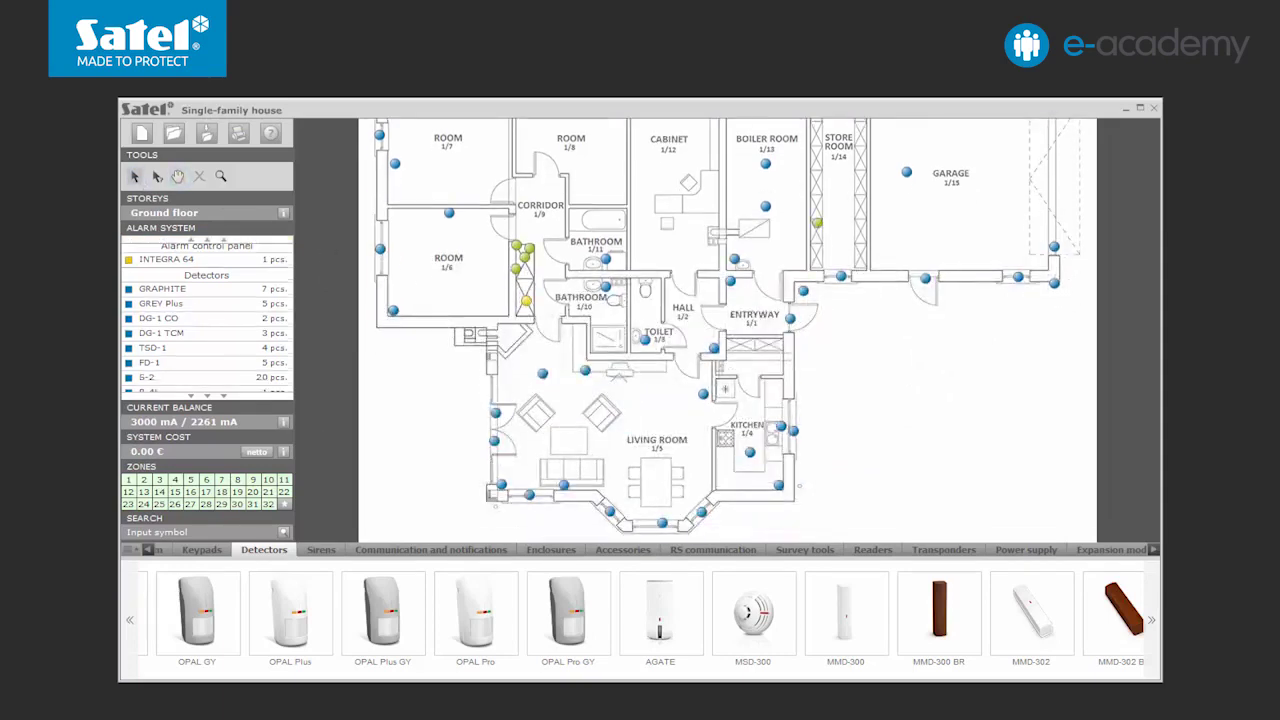
pyautogui.click(481, 492)
pyautogui.click(499, 506)
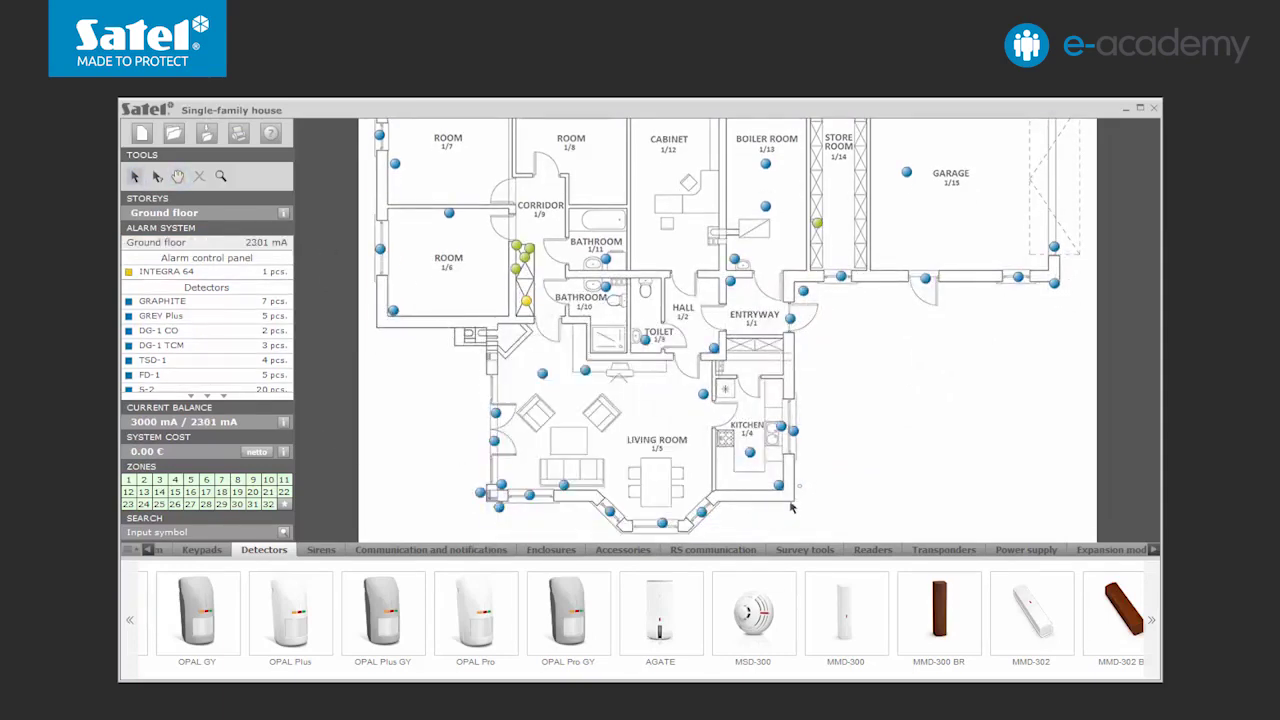
pyautogui.click(786, 505)
# Step: Place a detector accessory beside each OPAL Plus outdoor detector around the house
pyautogui.click(623, 549)
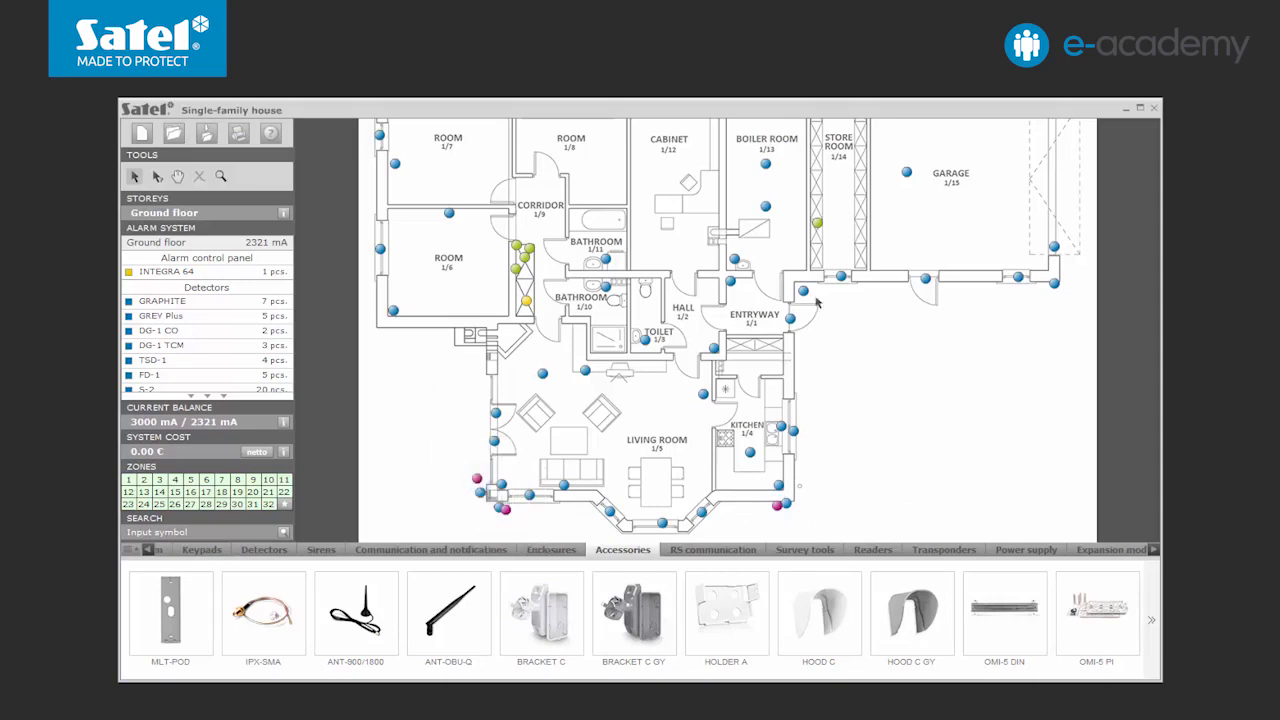
pyautogui.click(815, 296)
pyautogui.click(177, 176)
pyautogui.moveTo(600, 300); pyautogui.dragTo(600, 368)
pyautogui.click(134, 176)
pyautogui.click(401, 146)
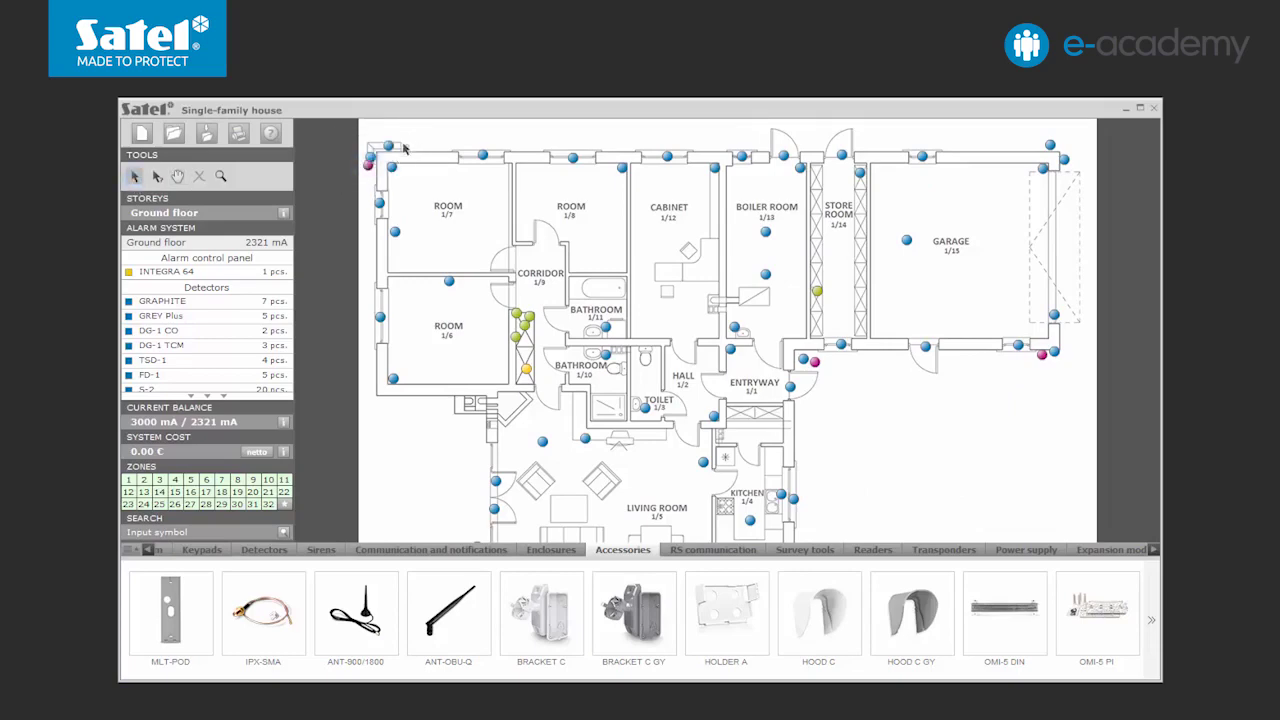
pyautogui.click(1038, 143)
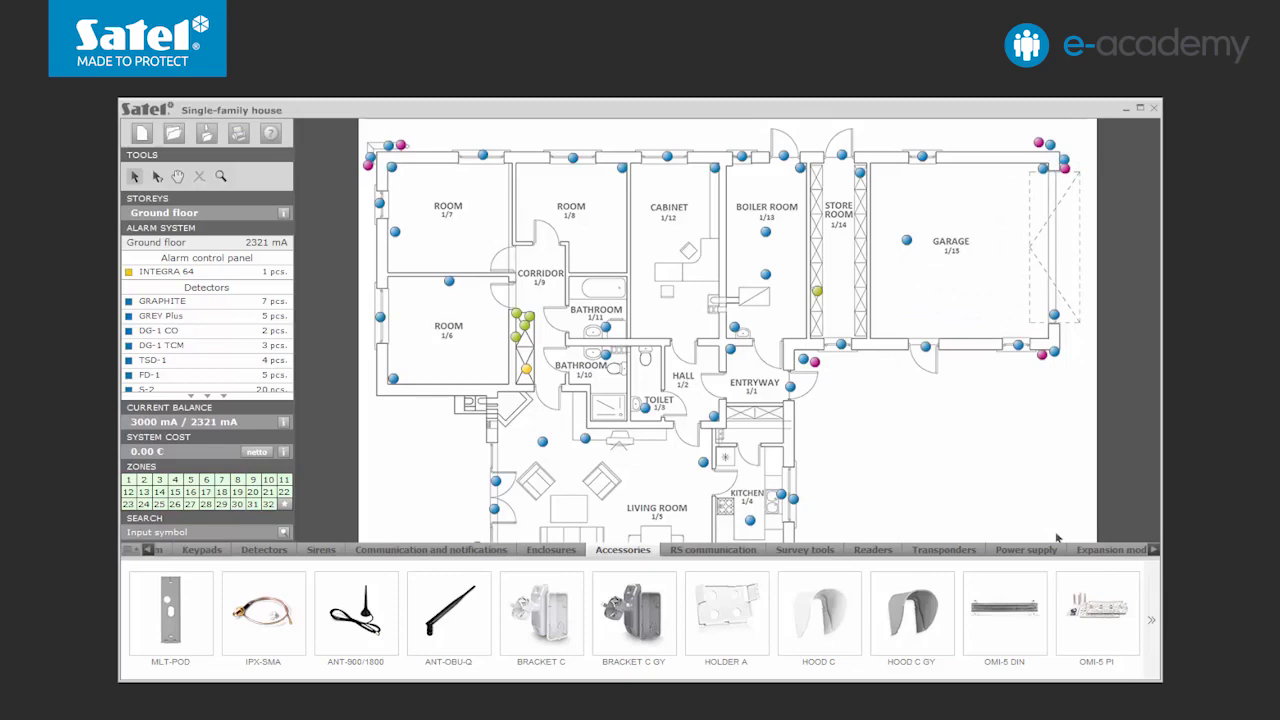
# Step: Place an INT-RX-S expansion module in store room 1/14, below the existing module
pyautogui.click(1110, 549)
pyautogui.scroll(-3, 990, 622)
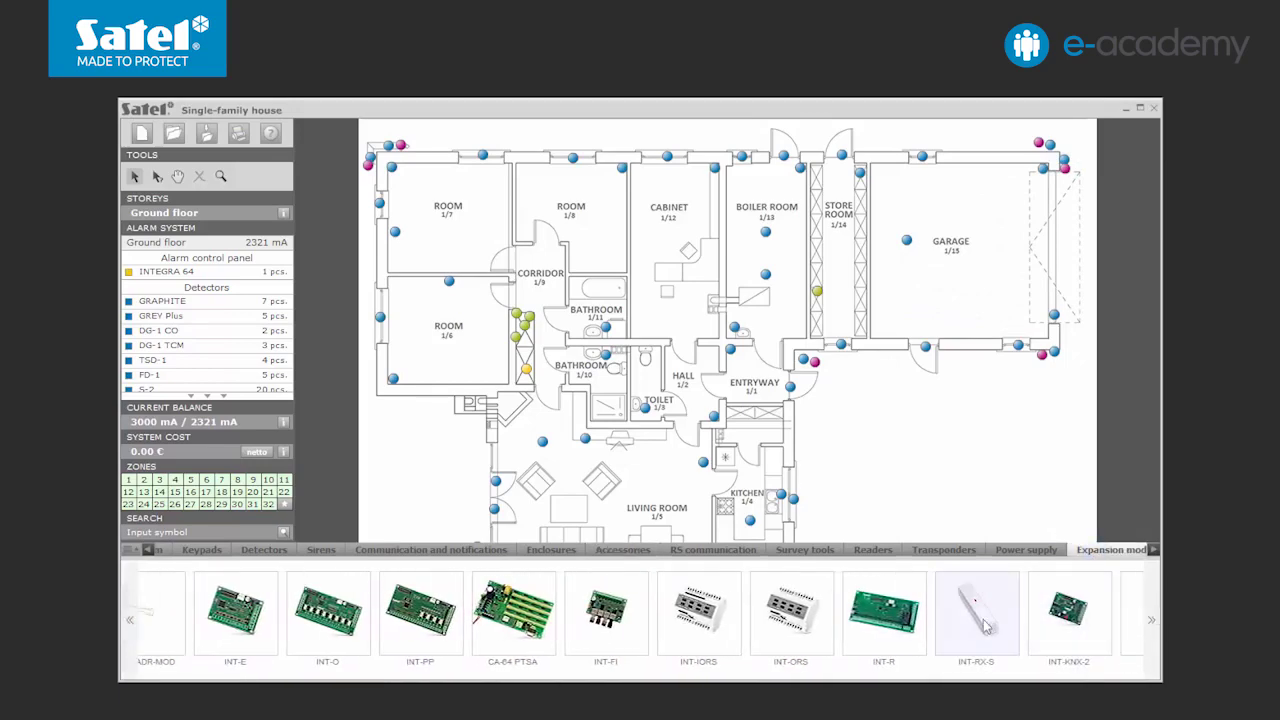
pyautogui.click(816, 328)
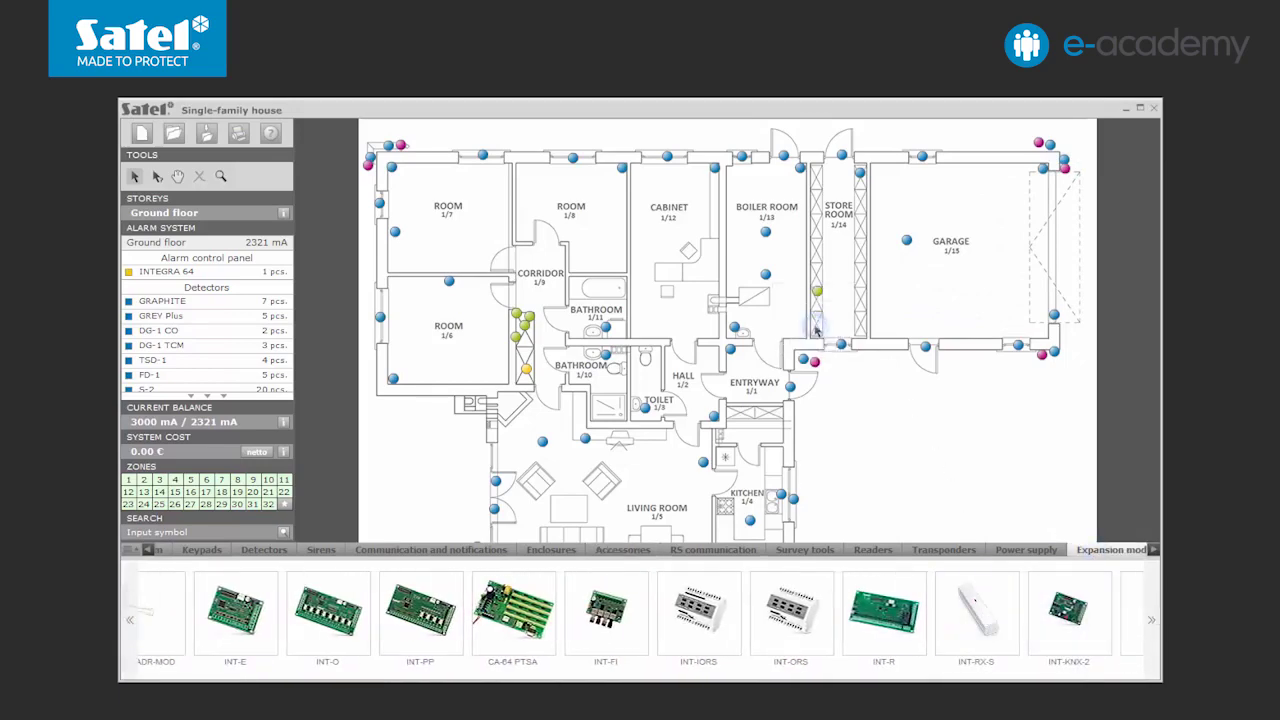
pyautogui.click(643, 355)
# Step: Add T-4 remote control keyfobs to the plan, just outside the garage's lower wall
pyautogui.click(1154, 550)
pyautogui.click(1043, 550)
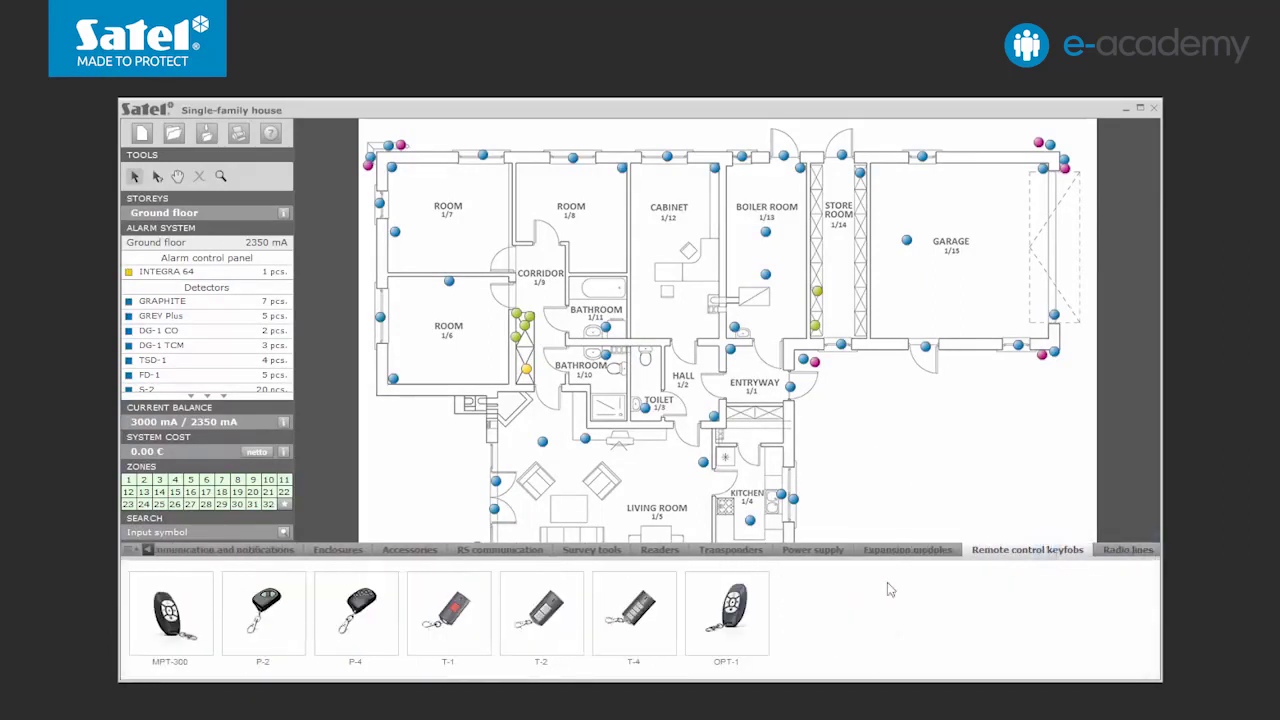
pyautogui.moveTo(926, 387); pyautogui.dragTo(858, 368)
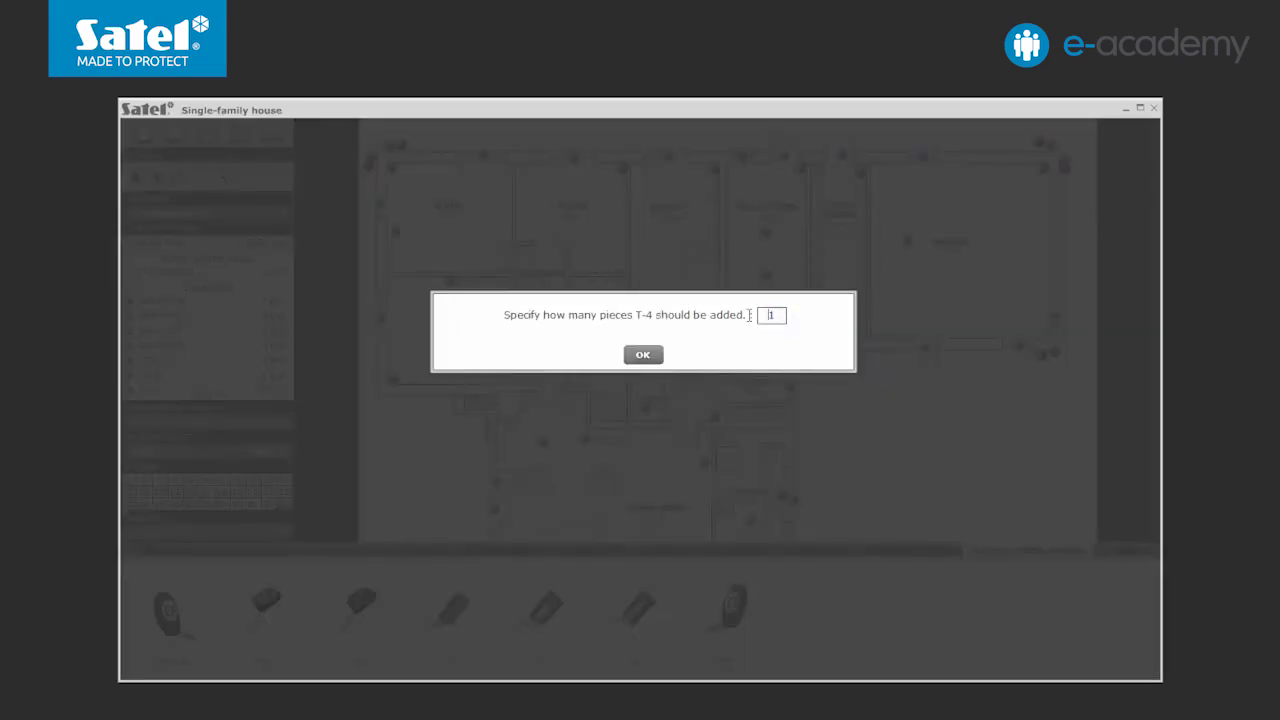
pyautogui.click(645, 356)
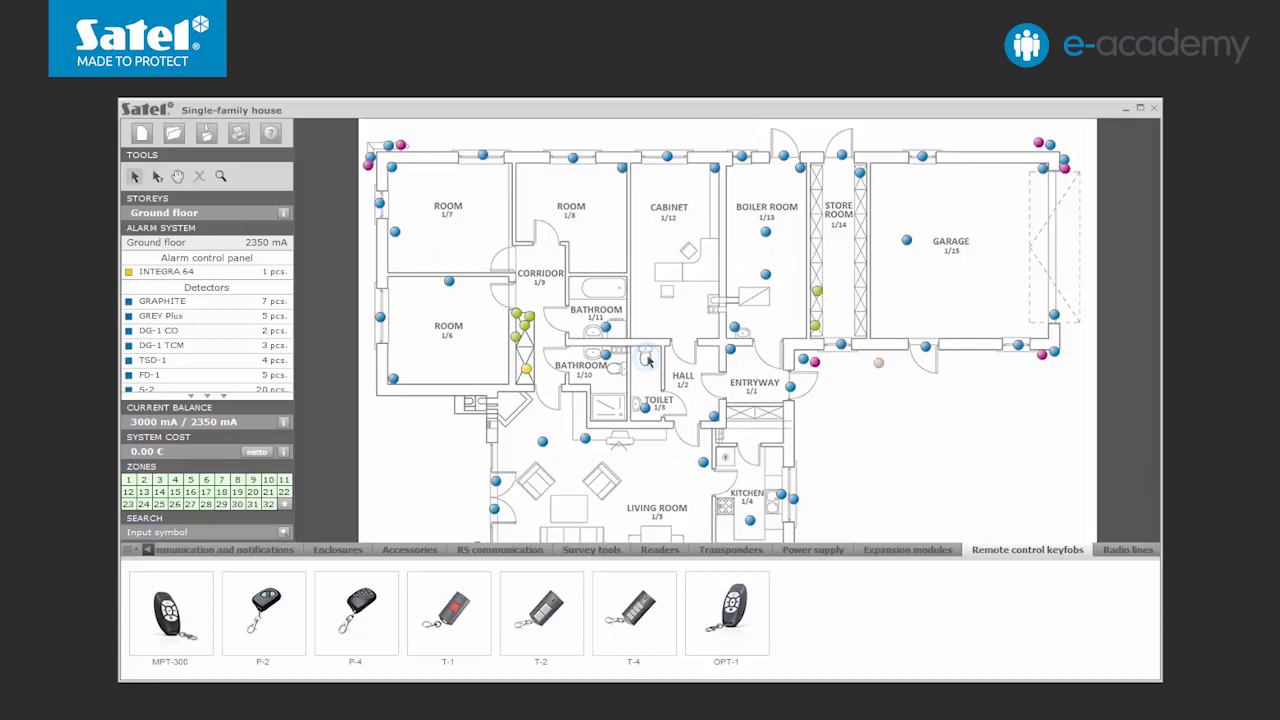
# Step: Place an SPW-150 siren in hall 1/2 and an SPW-220 R siren on the garage's upper wall
pyautogui.click(147, 550)
pyautogui.click(292, 556)
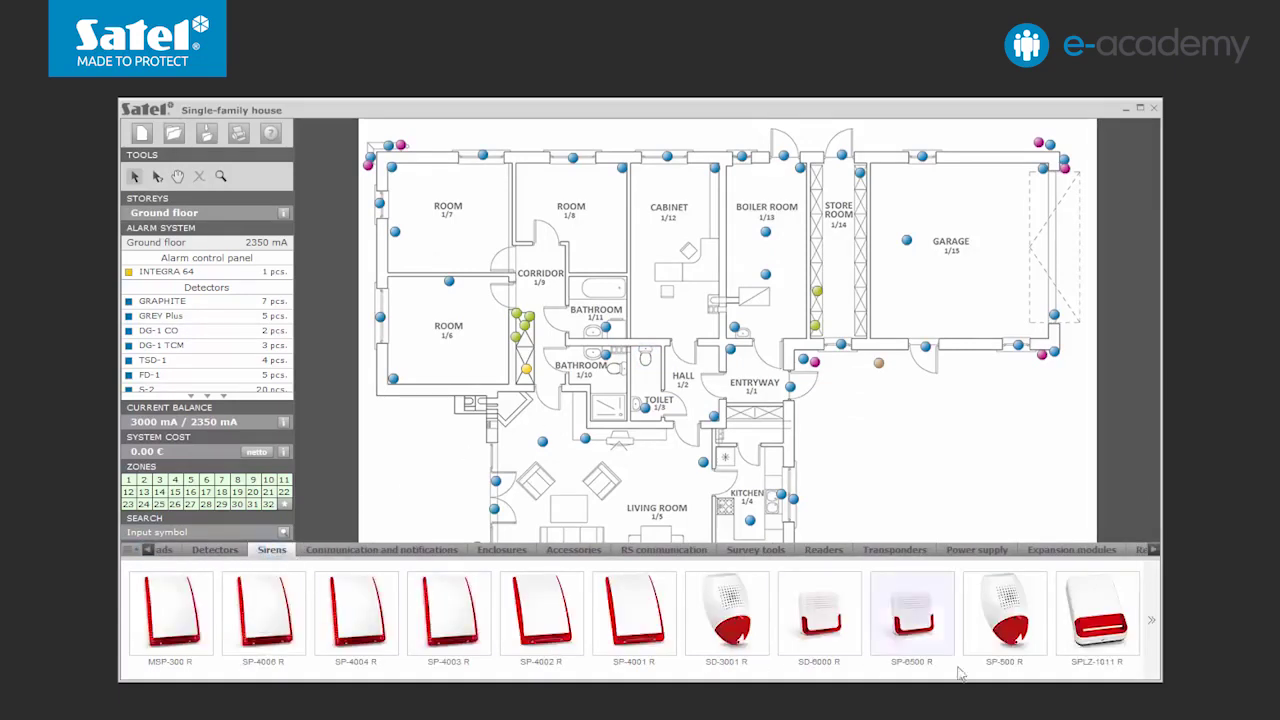
pyautogui.click(1152, 622)
pyautogui.moveTo(878, 622); pyautogui.dragTo(713, 354)
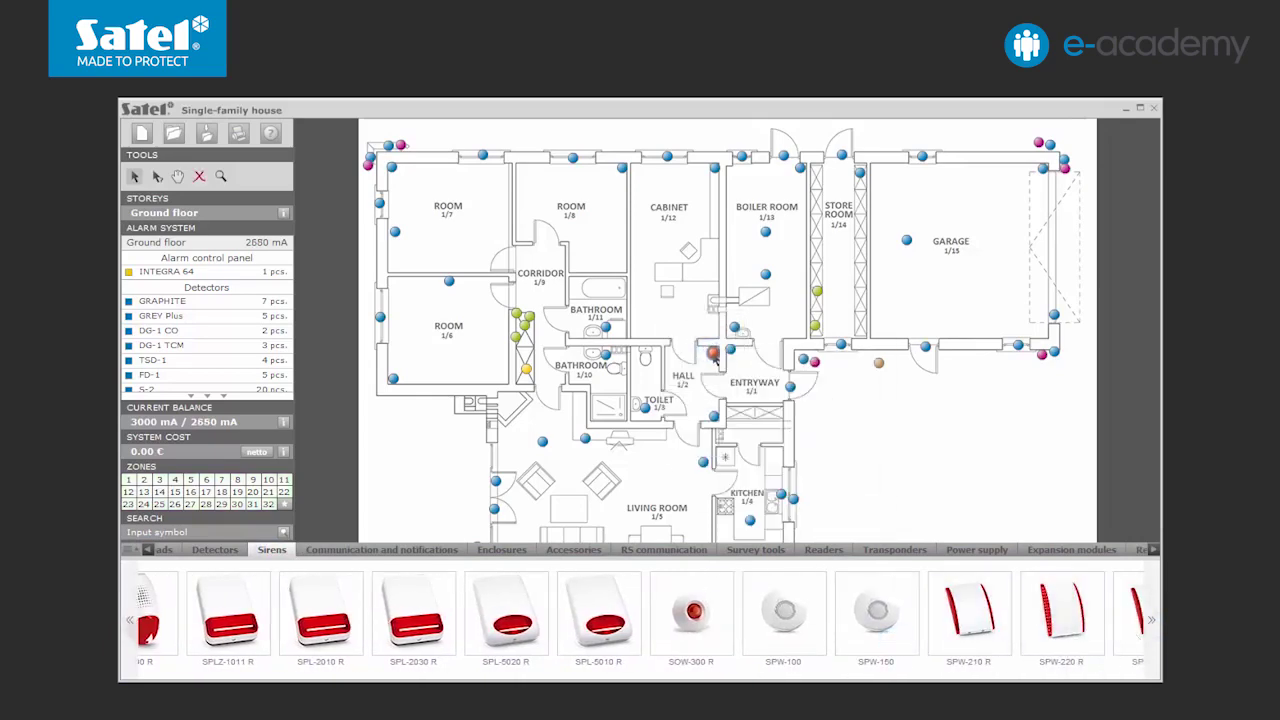
pyautogui.moveTo(1060, 615); pyautogui.dragTo(972, 176)
# Step: Place an SP-4003 R siren on the outside of the kitchen's lower wall
pyautogui.click(177, 176)
pyautogui.moveTo(524, 344); pyautogui.dragTo(524, 276)
pyautogui.click(134, 176)
pyautogui.click(131, 620)
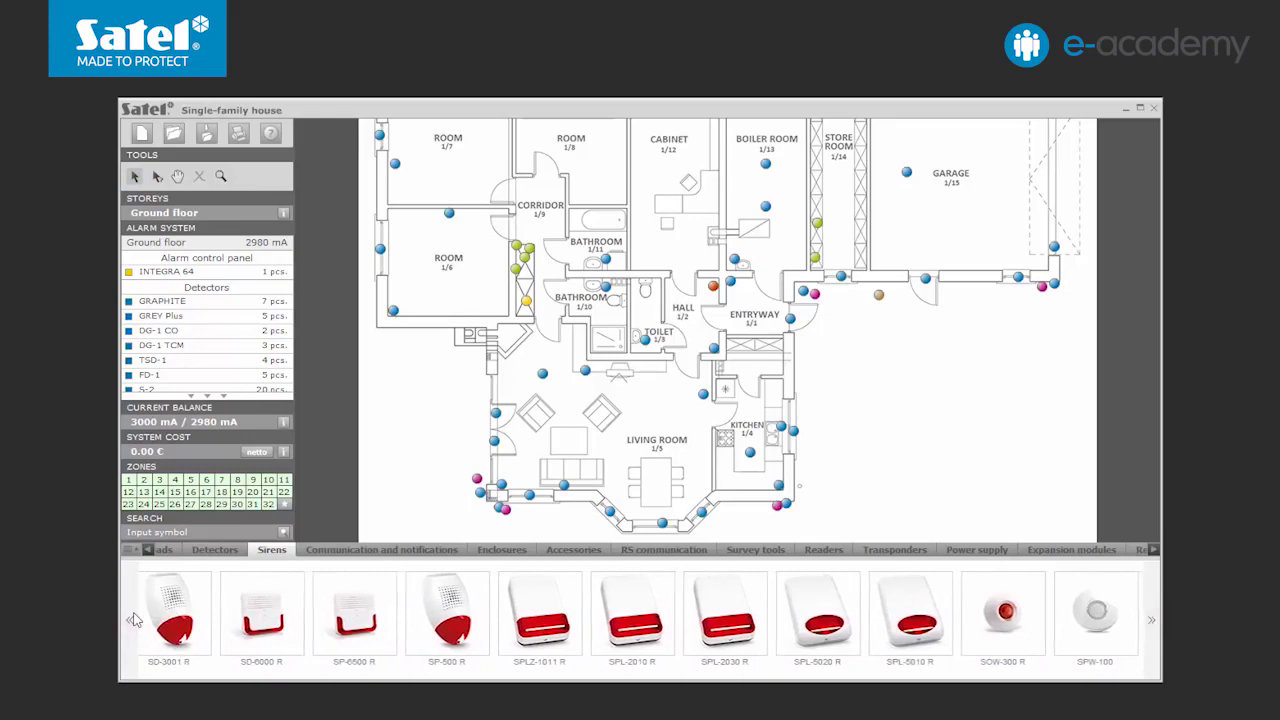
pyautogui.moveTo(290, 628); pyautogui.dragTo(752, 501)
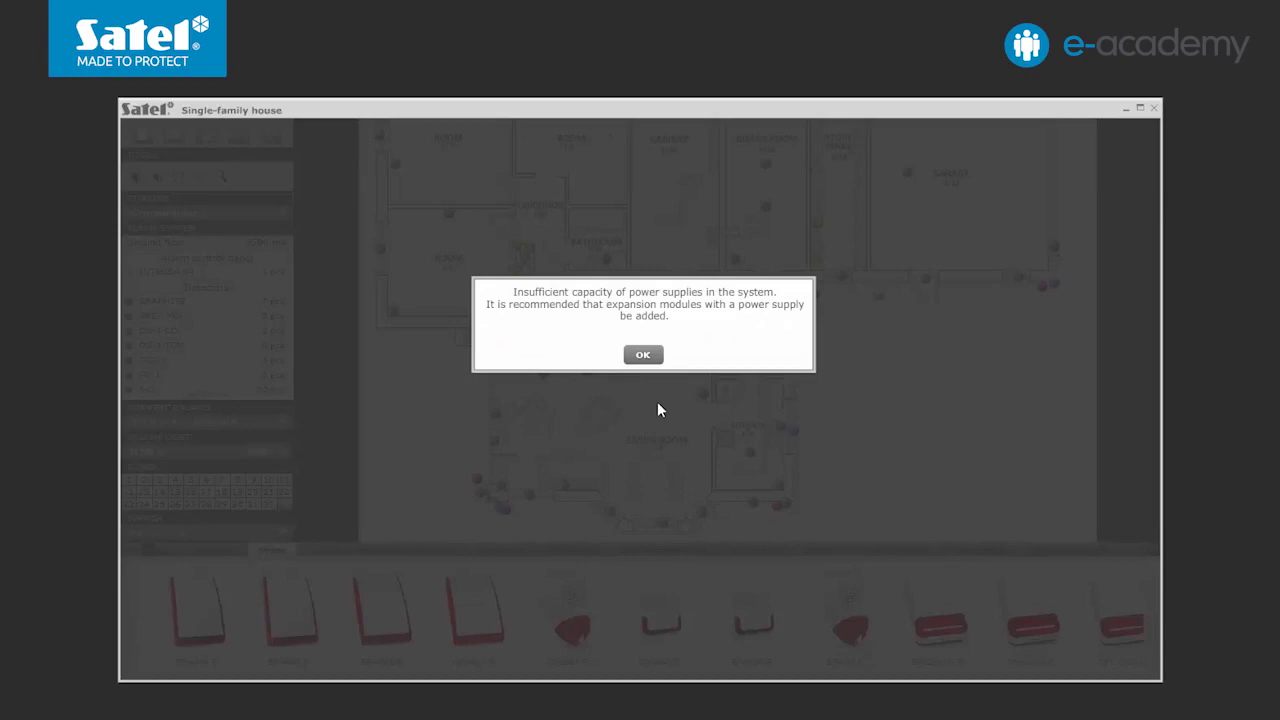
# Step: Dismiss the power supply warning and place an APS-412 power supply in the corridor closet
pyautogui.click(647, 358)
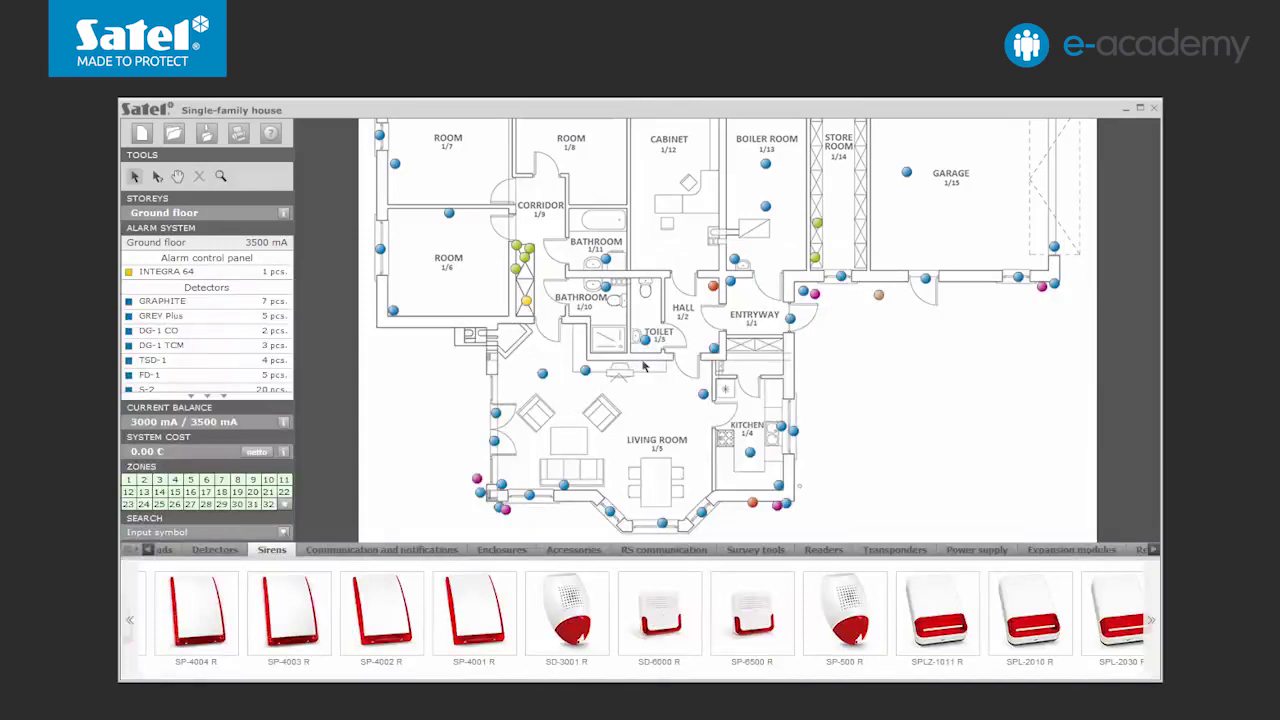
pyautogui.click(972, 550)
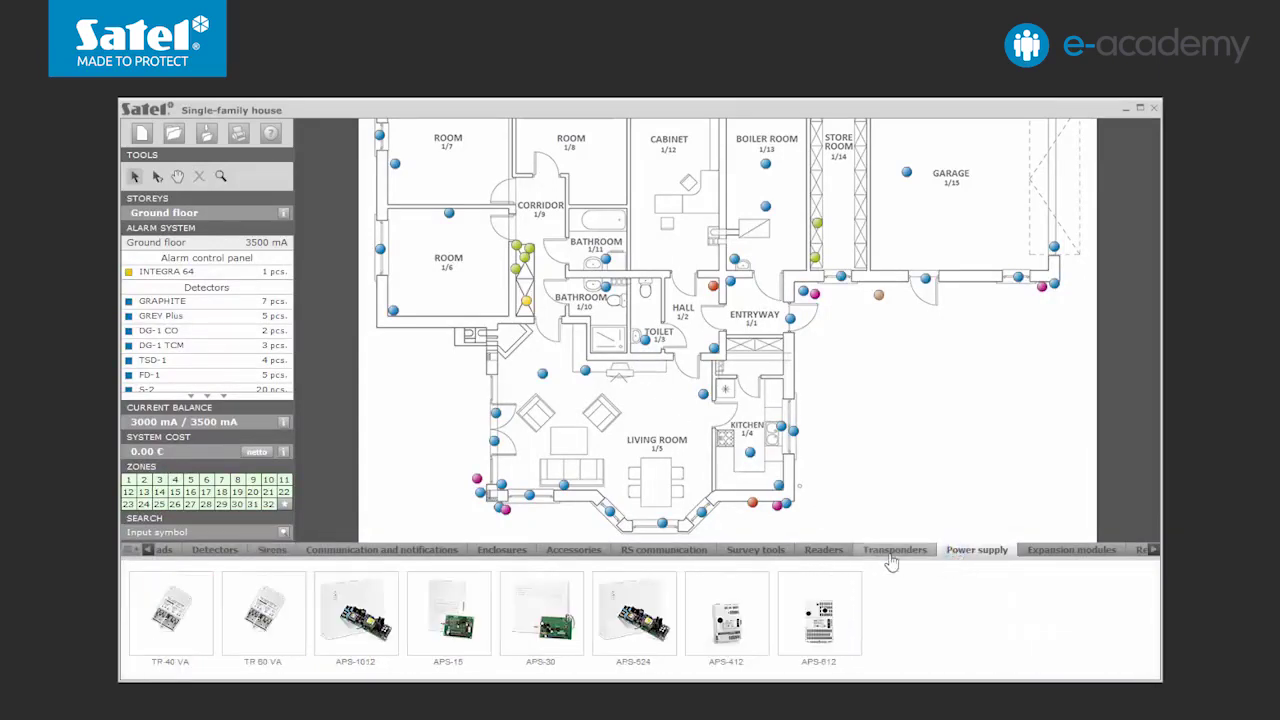
pyautogui.moveTo(727, 615); pyautogui.dragTo(525, 285)
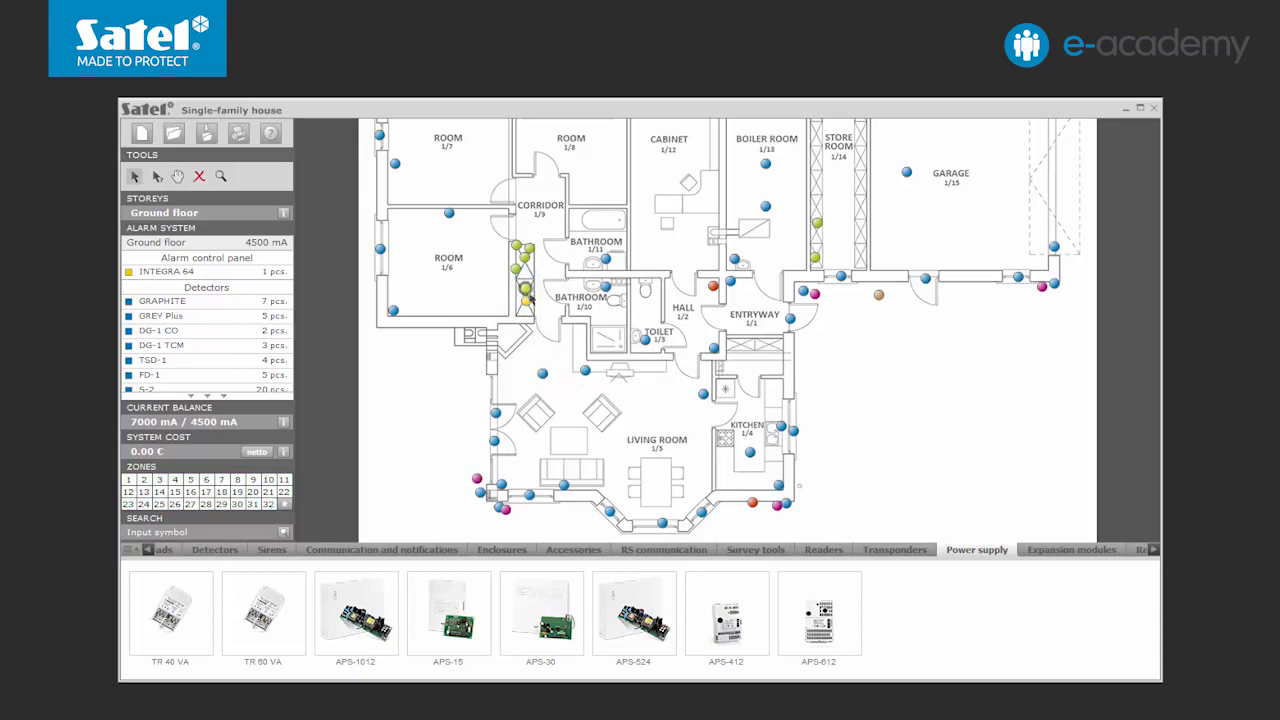
# Step: Place a second SP-4003 R siren on the outer wall above cabinet 1/12
pyautogui.click(274, 551)
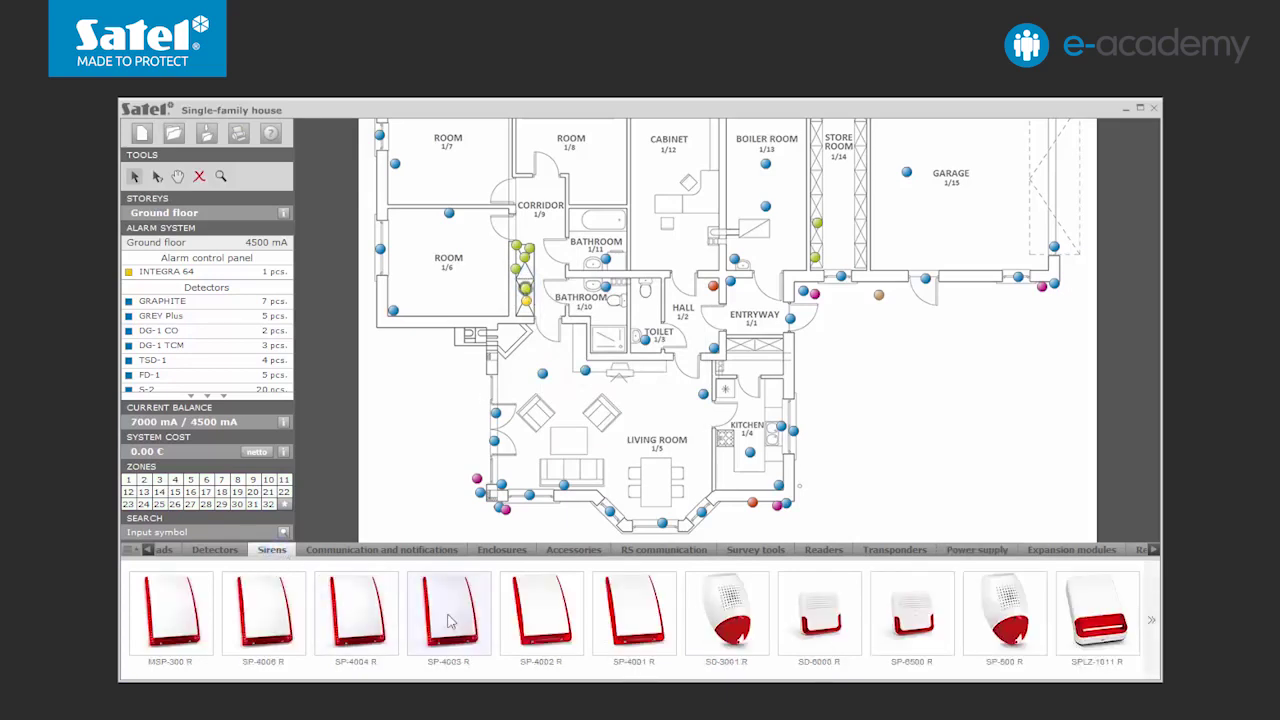
pyautogui.click(177, 176)
pyautogui.moveTo(532, 118); pyautogui.dragTo(532, 182)
pyautogui.click(134, 176)
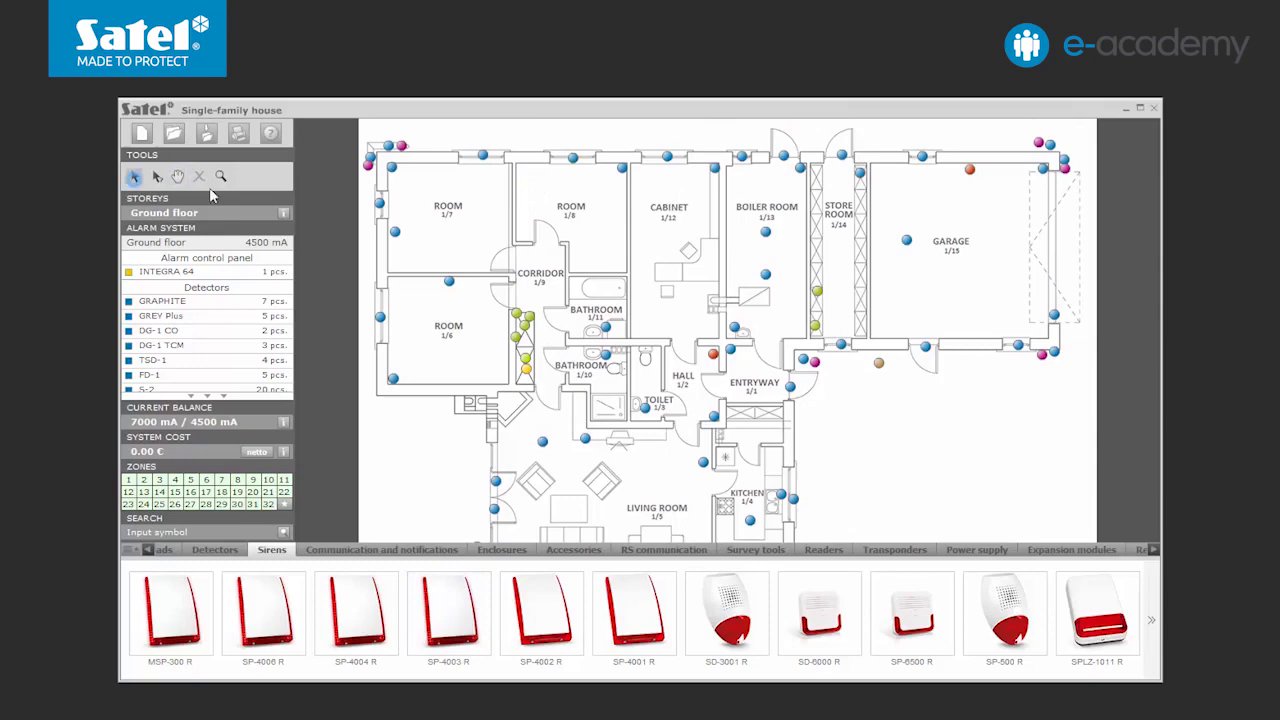
pyautogui.moveTo(448, 612); pyautogui.dragTo(711, 147)
# Step: Place an ETHM-1 Plus and a GSM-X communication module in the corridor closet
pyautogui.click(437, 552)
pyautogui.moveTo(441, 591); pyautogui.dragTo(528, 345)
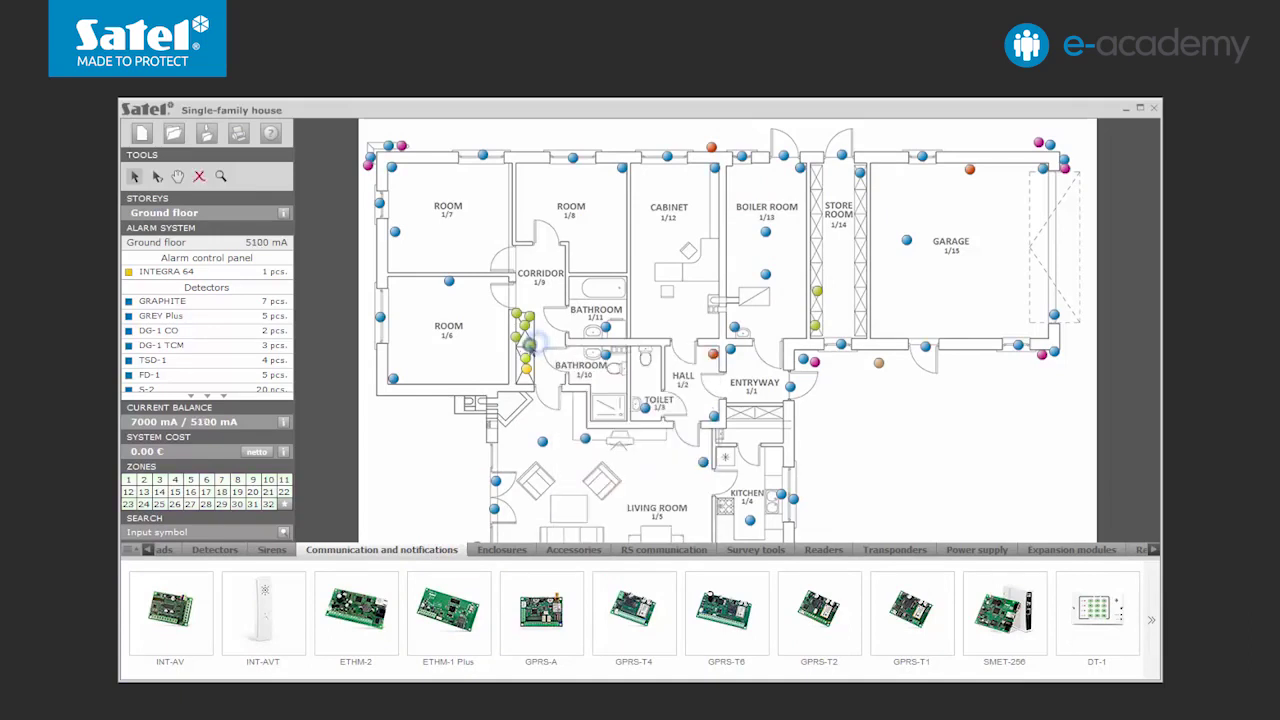
pyautogui.click(1151, 620)
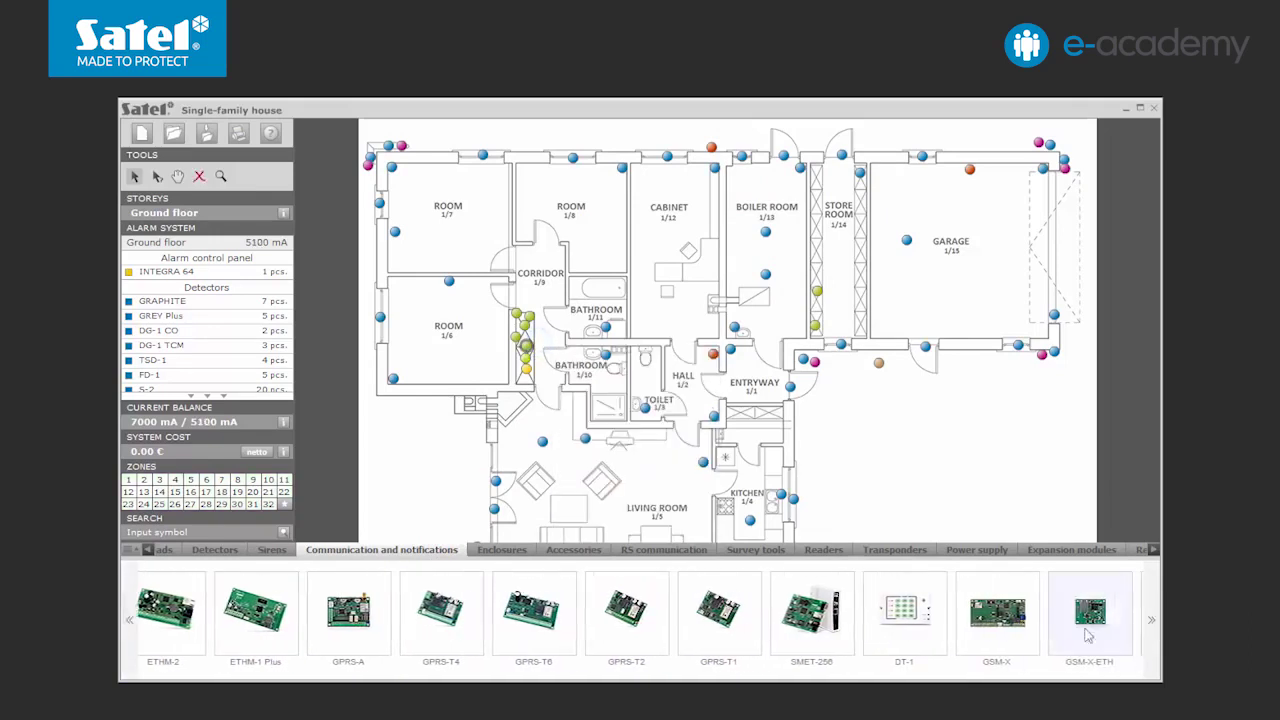
pyautogui.moveTo(997, 612); pyautogui.dragTo(528, 352)
pyautogui.moveTo(535, 368)
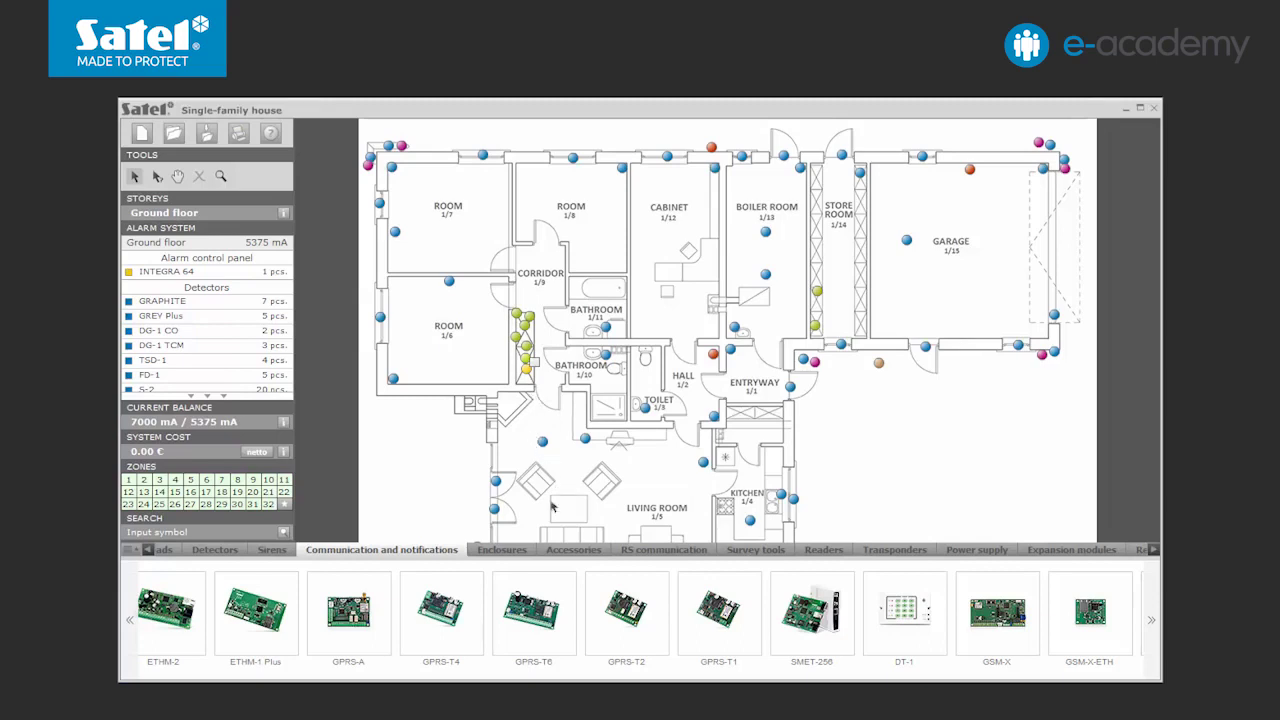
# Step: Place two OPU-3 P enclosures in the corridor beside the closet
pyautogui.click(501, 549)
pyautogui.click(1152, 621)
pyautogui.click(1152, 621)
pyautogui.click(1152, 621)
pyautogui.click(1152, 621)
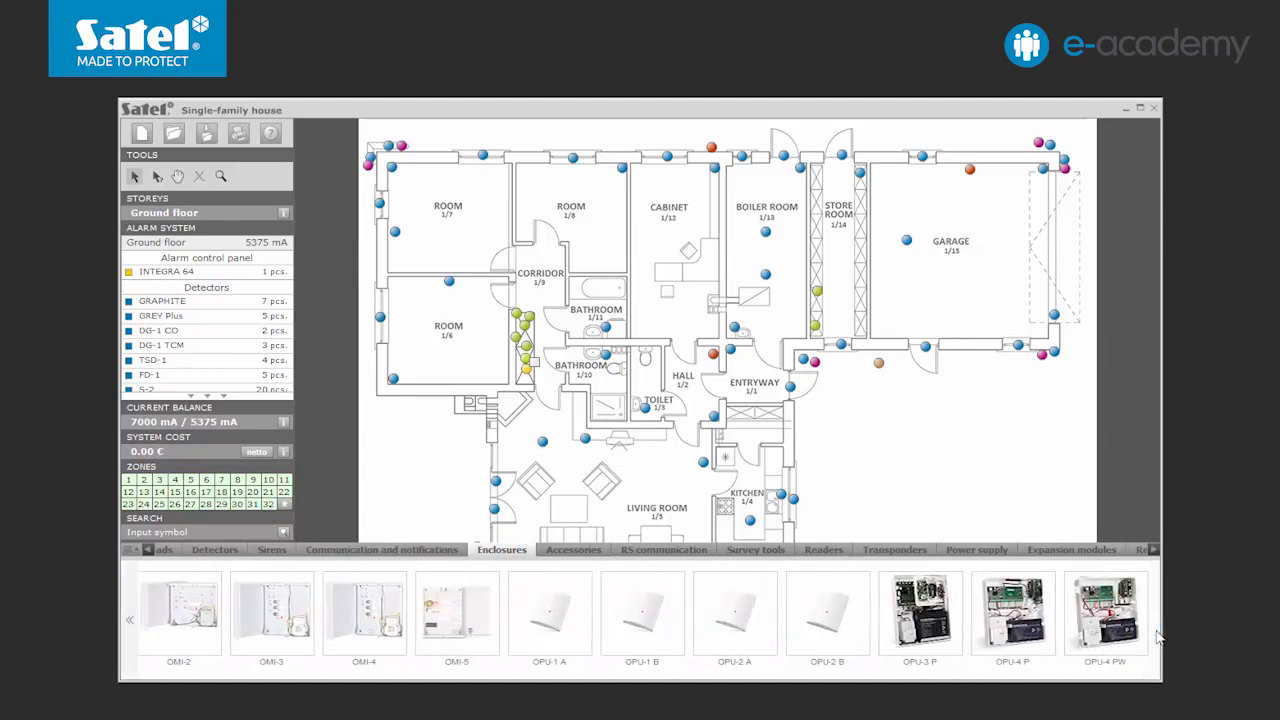
pyautogui.moveTo(905, 615); pyautogui.dragTo(548, 373)
pyautogui.moveTo(892, 615); pyautogui.dragTo(551, 330)
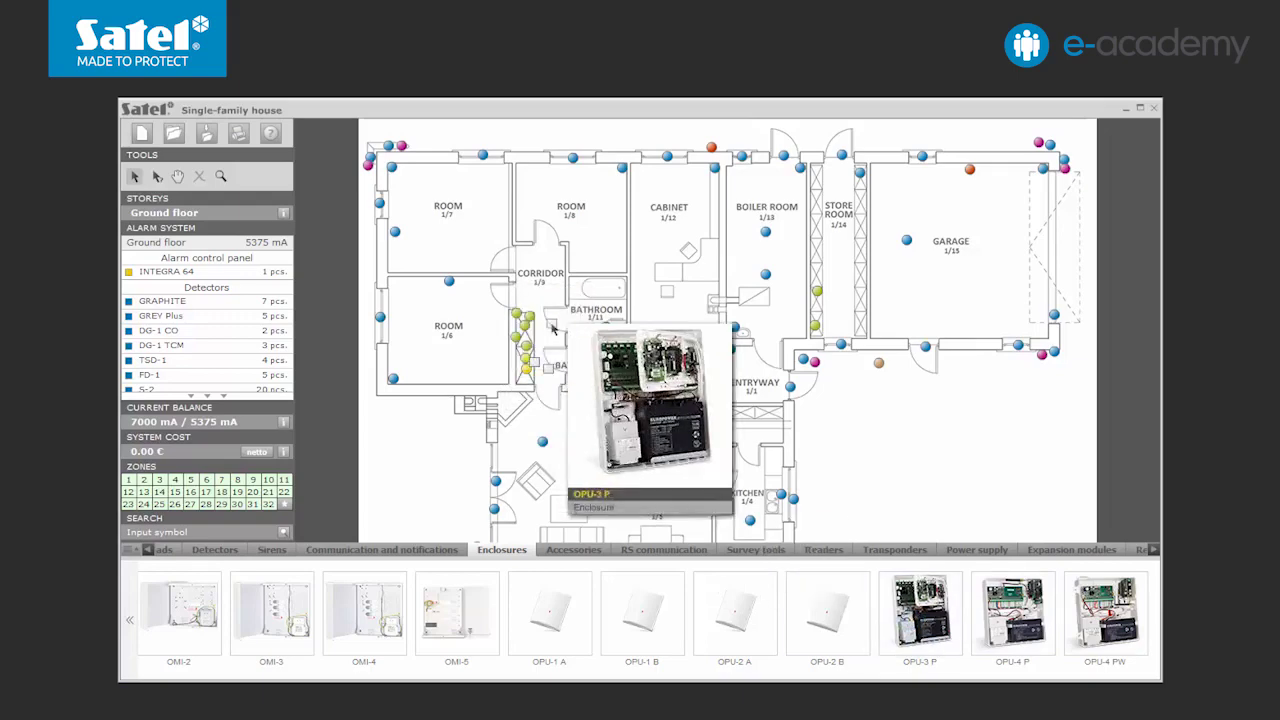
# Step: Open the upper OPU-3 P enclosure and put the INTEGRA 64, APS-412, ETHM-1 Plus and one INT-E module into it
pyautogui.doubleClick(553, 330)
pyautogui.moveTo(620, 254); pyautogui.dragTo(733, 252)
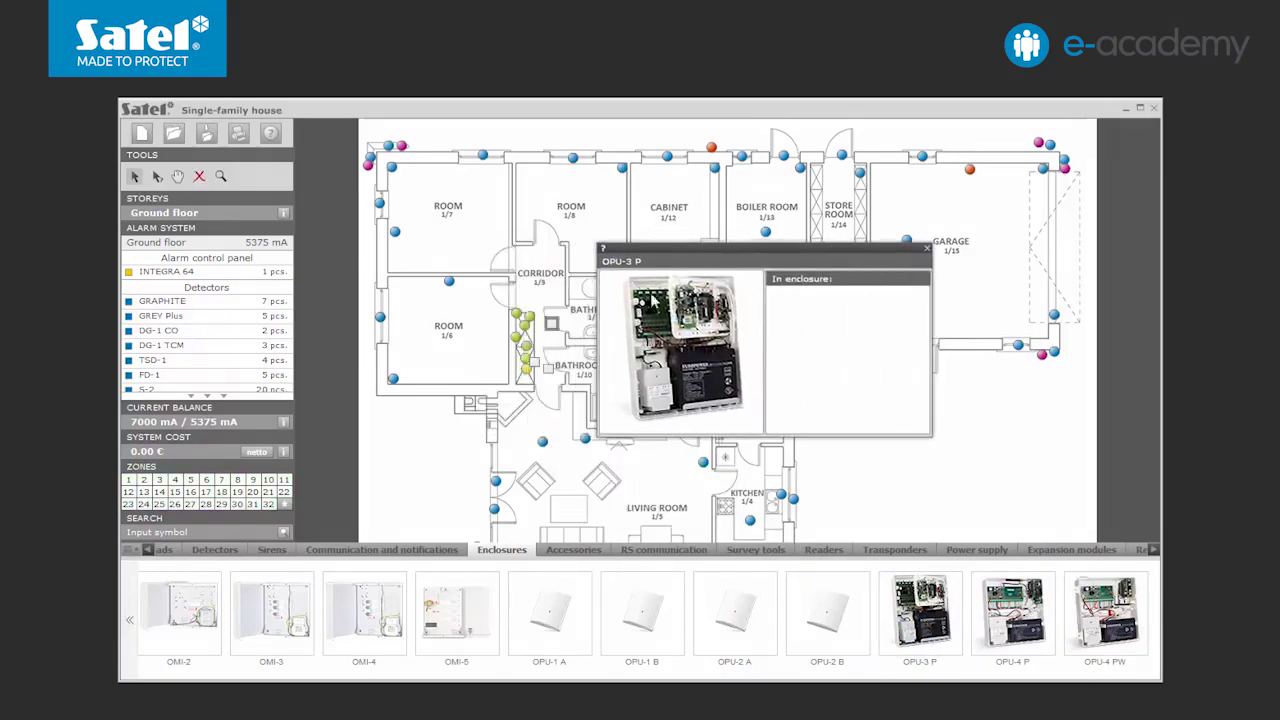
pyautogui.moveTo(523, 374); pyautogui.dragTo(800, 320)
pyautogui.moveTo(519, 360); pyautogui.dragTo(658, 348)
pyautogui.moveTo(525, 347); pyautogui.dragTo(638, 357)
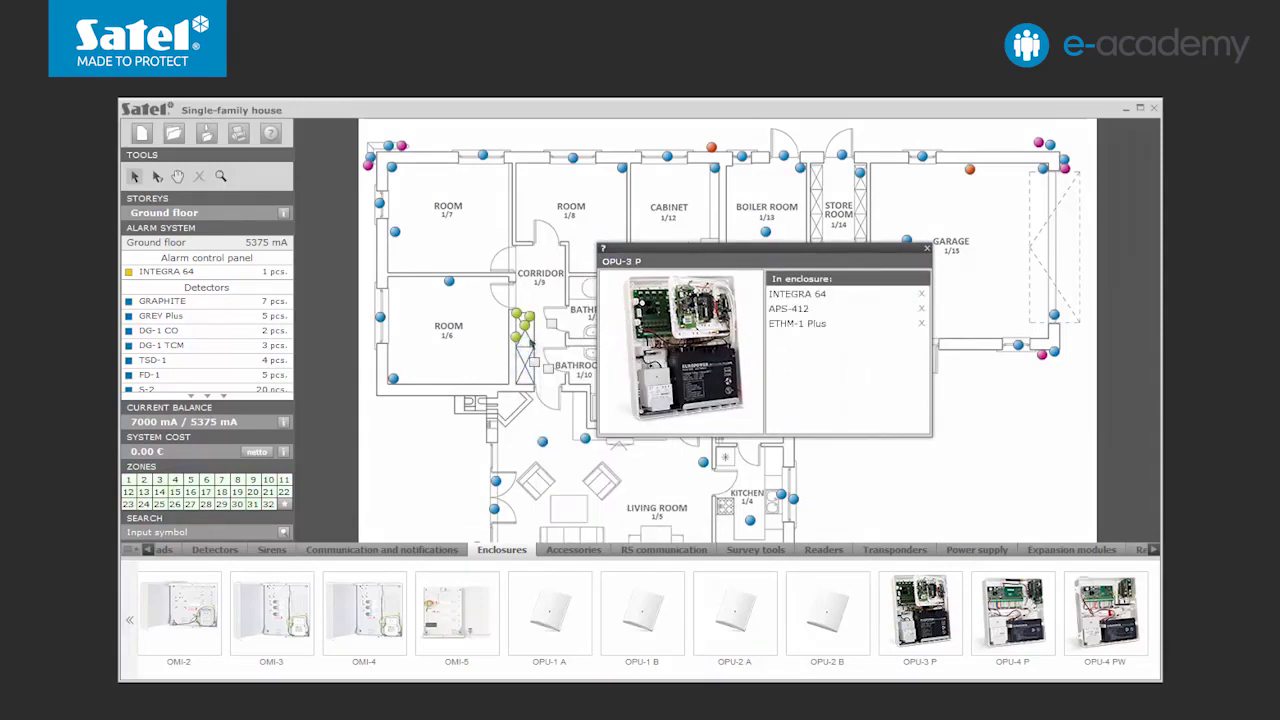
pyautogui.moveTo(760, 352); pyautogui.dragTo(782, 356)
# Step: Add a power supply item to the same OPU-3 P enclosure and close its window
pyautogui.click(973, 551)
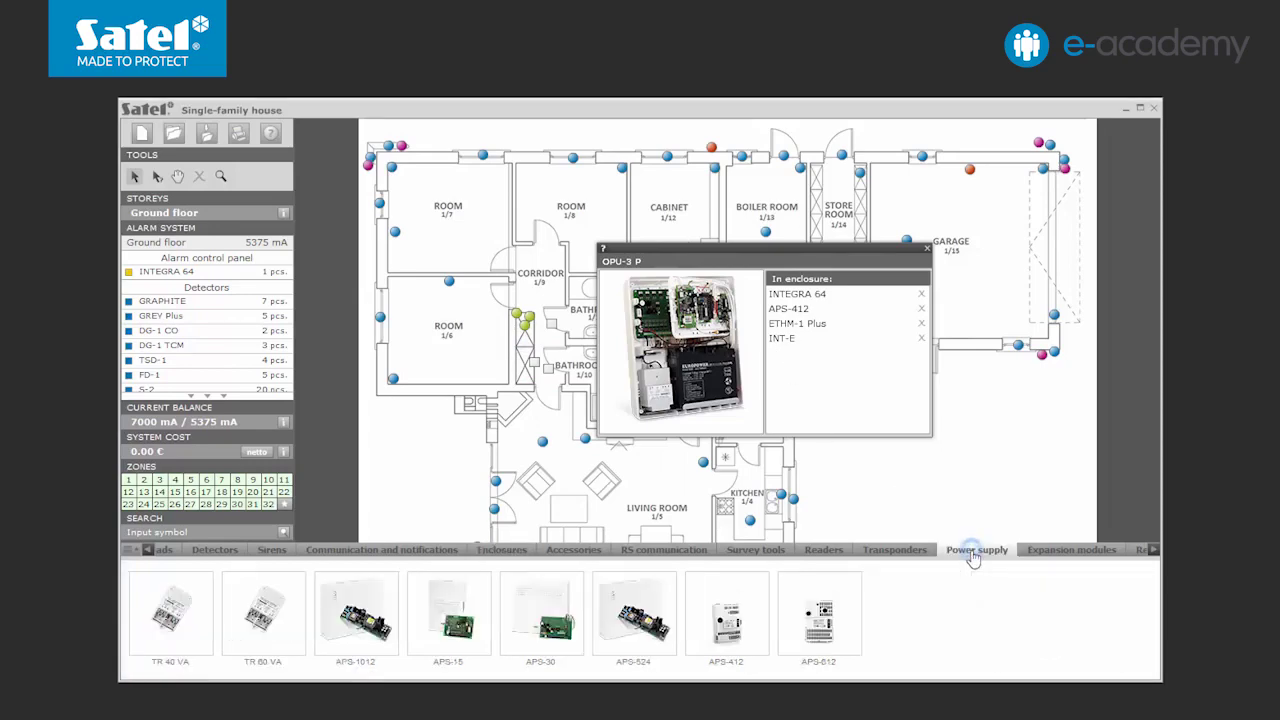
pyautogui.moveTo(645, 490); pyautogui.dragTo(845, 385)
pyautogui.click(926, 249)
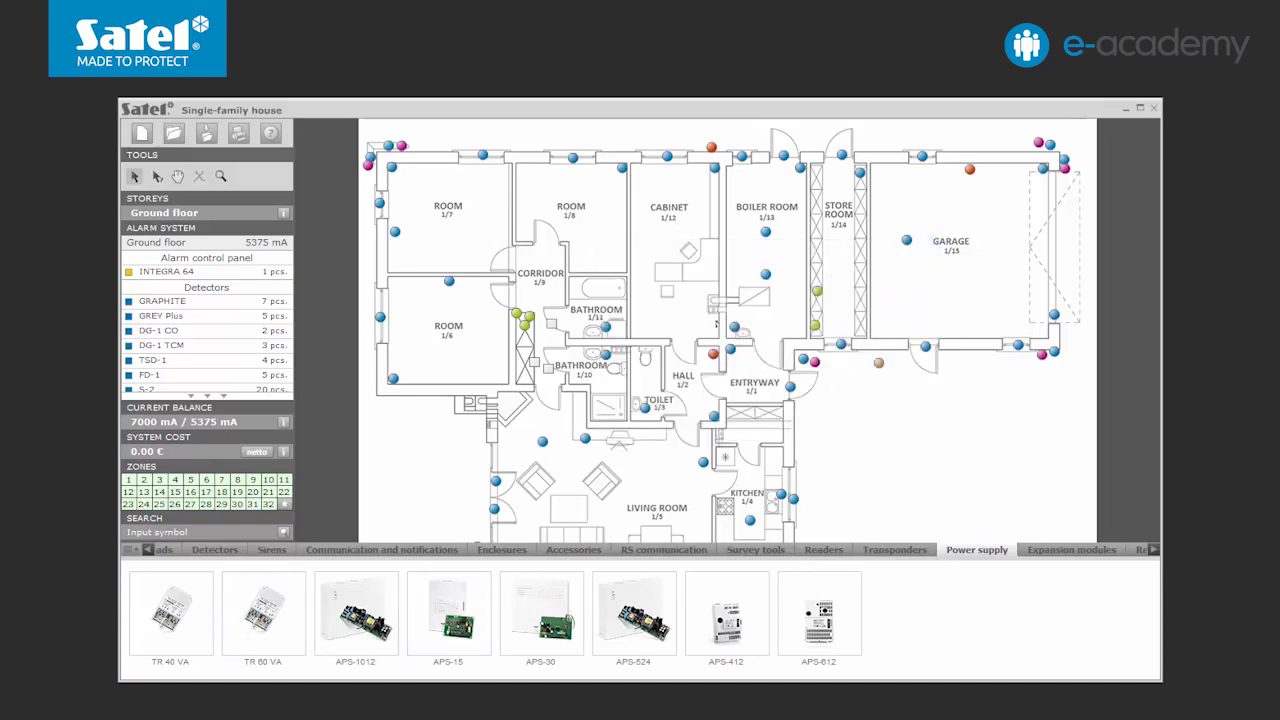
# Step: Put the remaining closet modules into the second OPU-3 P enclosure, and move the enclosures into the corridor closet
pyautogui.click(546, 370)
pyautogui.moveTo(604, 254); pyautogui.dragTo(744, 258)
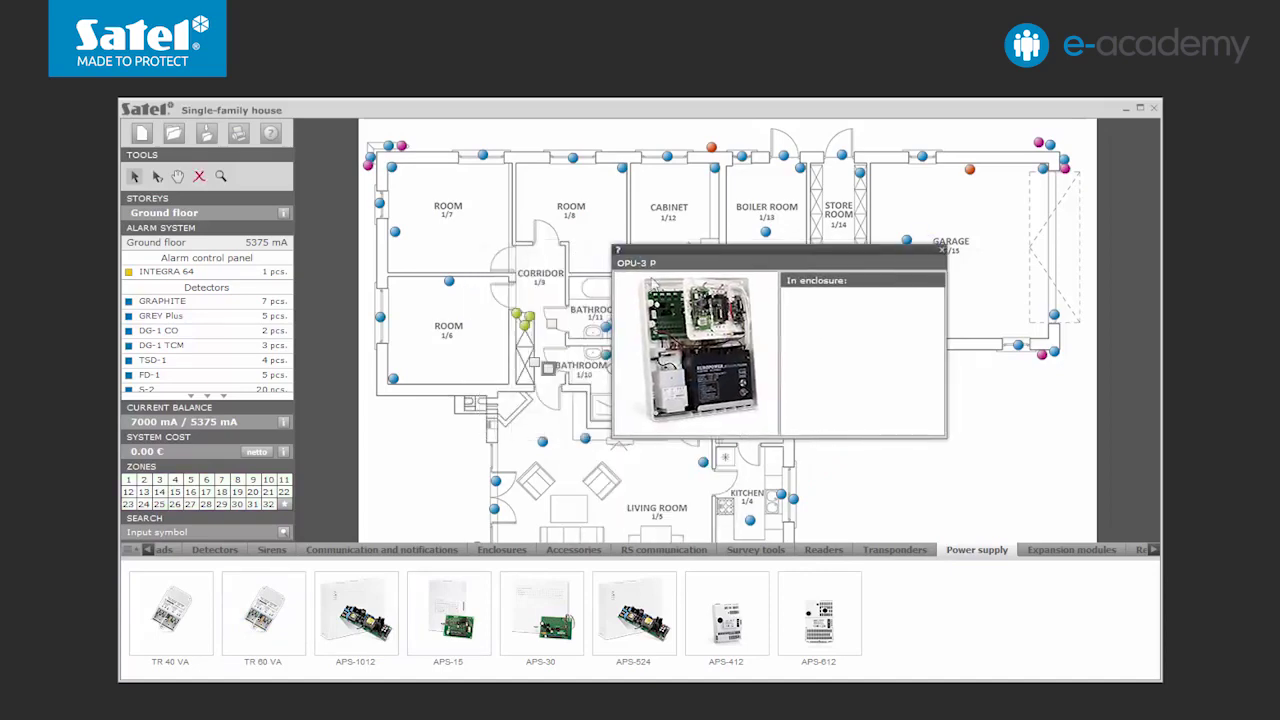
pyautogui.click(527, 327)
pyautogui.click(600, 328)
pyautogui.click(512, 314)
pyautogui.click(943, 255)
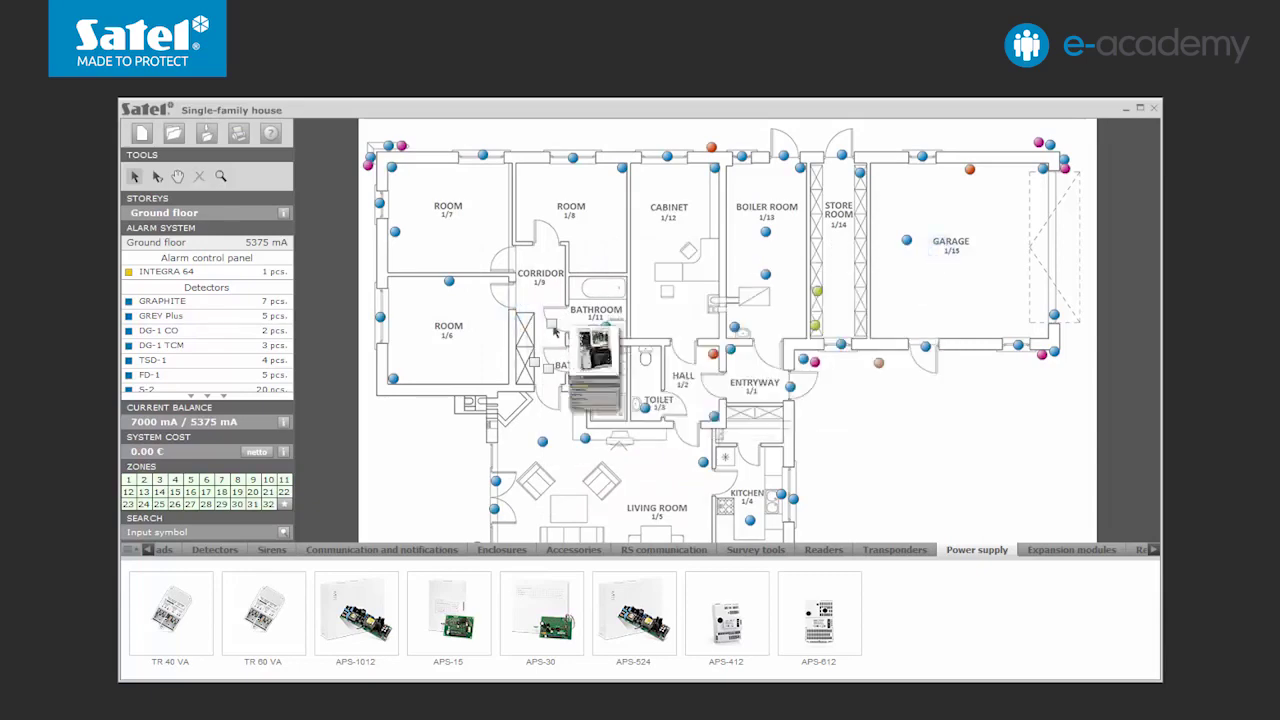
pyautogui.click(527, 350)
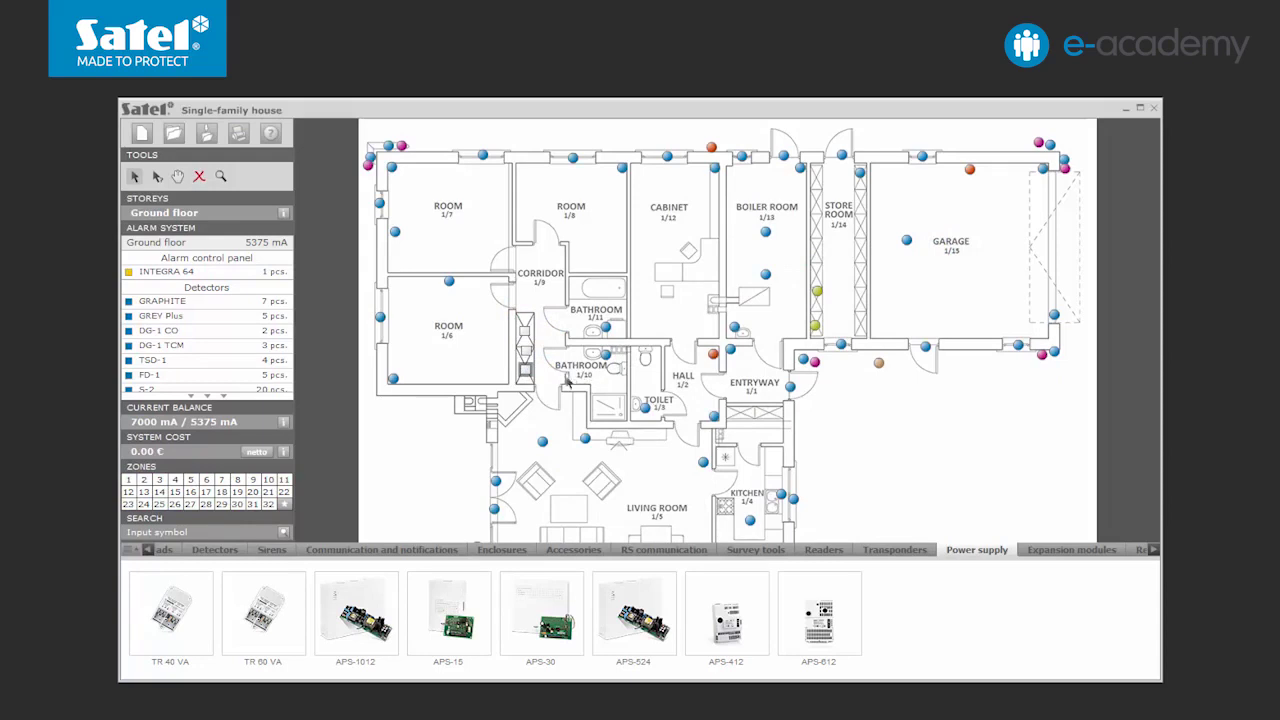
# Step: Place an INT-TSG-BSB keypad in the garage, an INT-TSH-SSW in the hall and an INT-TSI-WSW in the living room
pyautogui.click(148, 549)
pyautogui.click(190, 552)
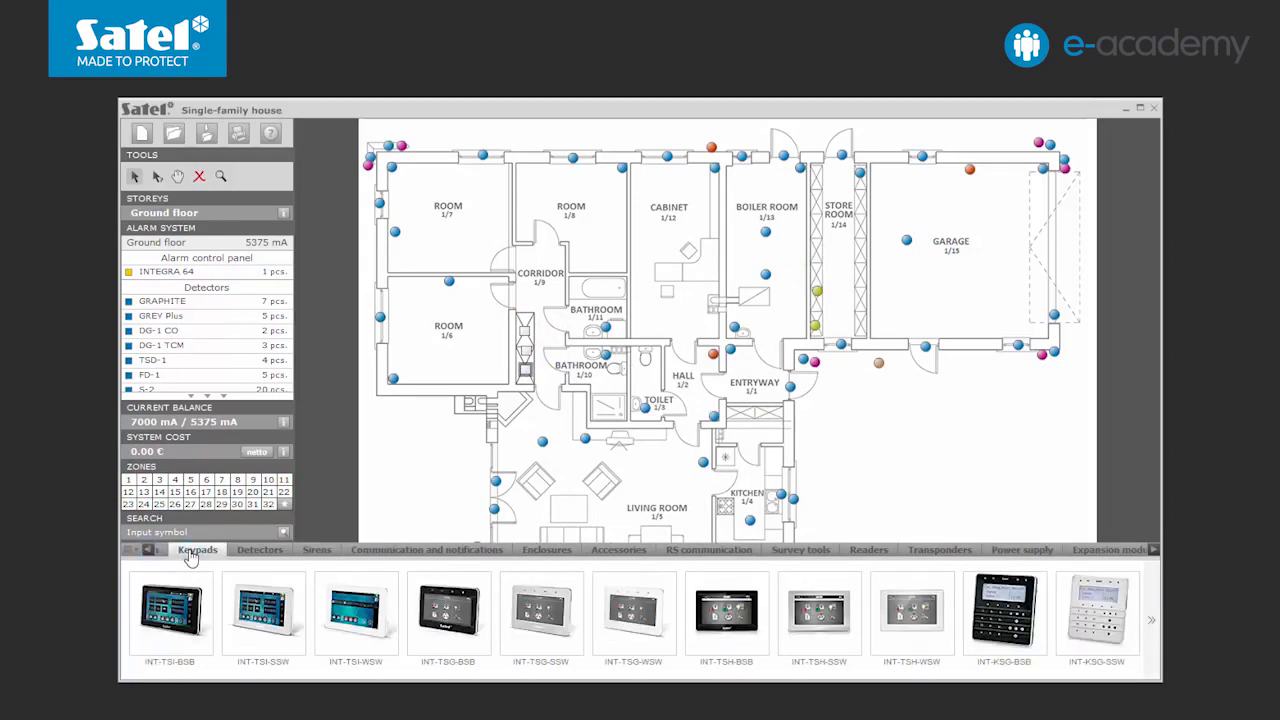
pyautogui.moveTo(430, 620); pyautogui.dragTo(1038, 330)
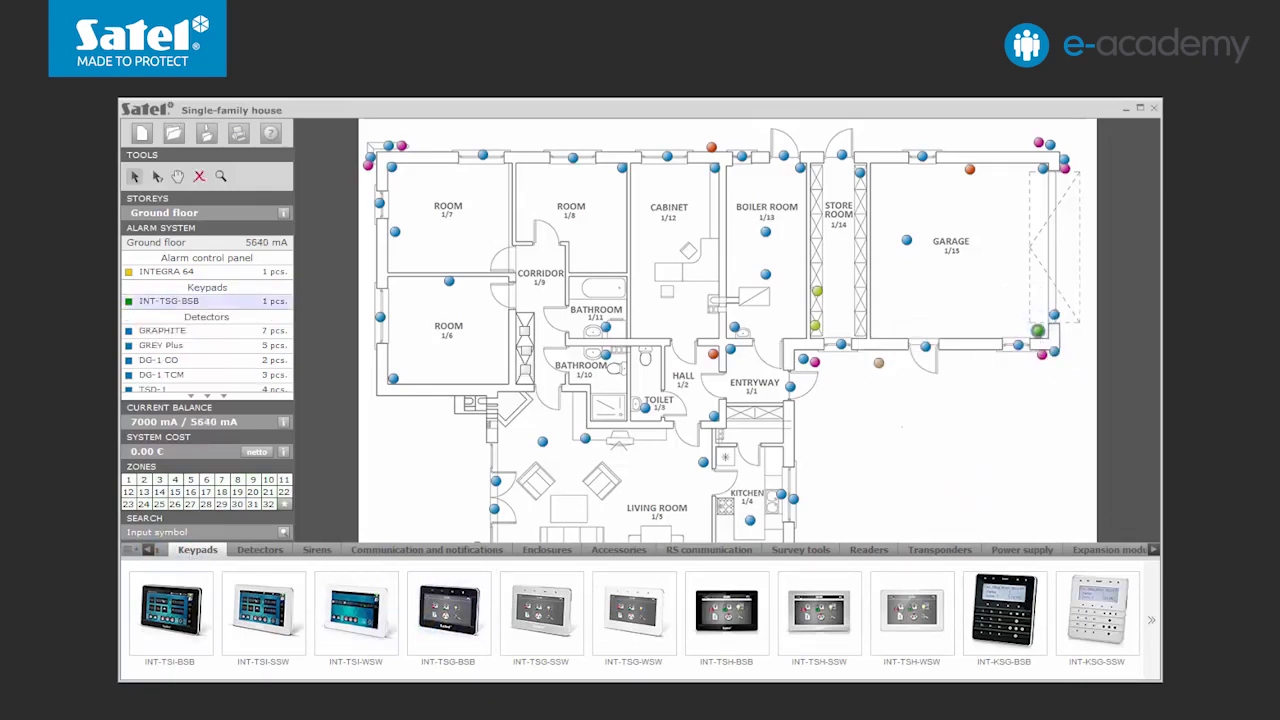
pyautogui.moveTo(819, 610); pyautogui.dragTo(712, 371)
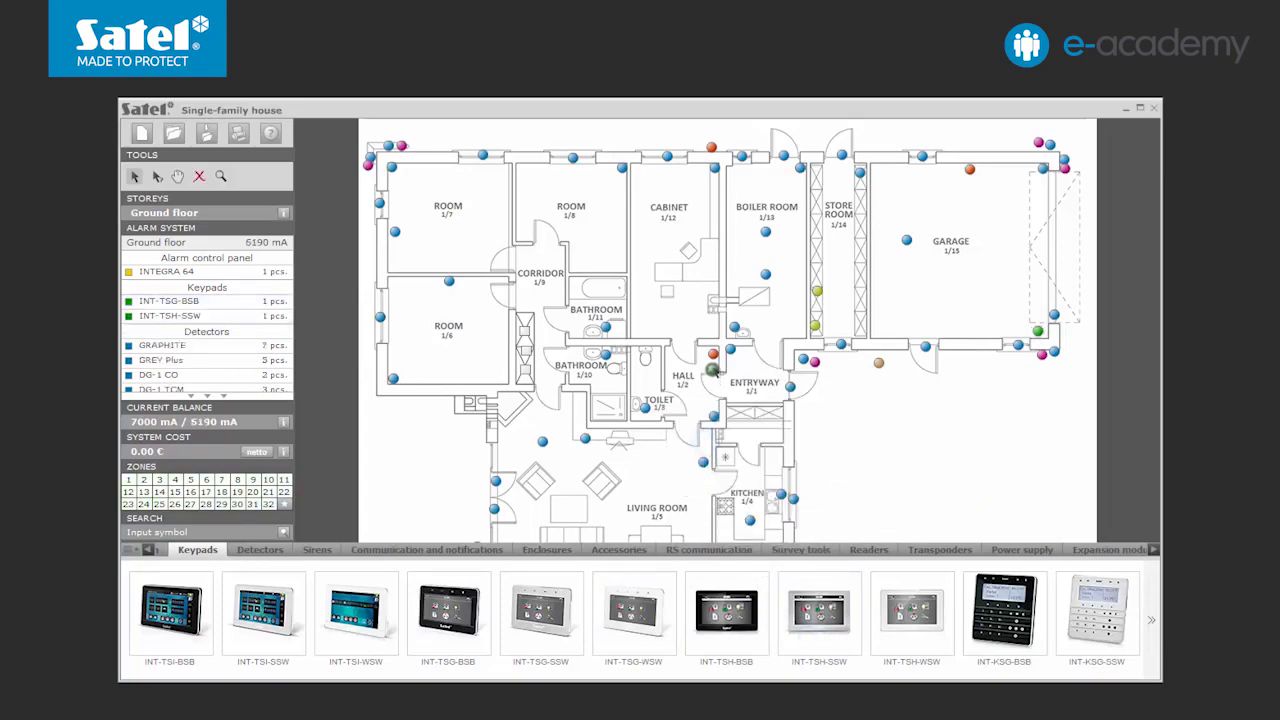
pyautogui.moveTo(370, 612); pyautogui.dragTo(651, 437)
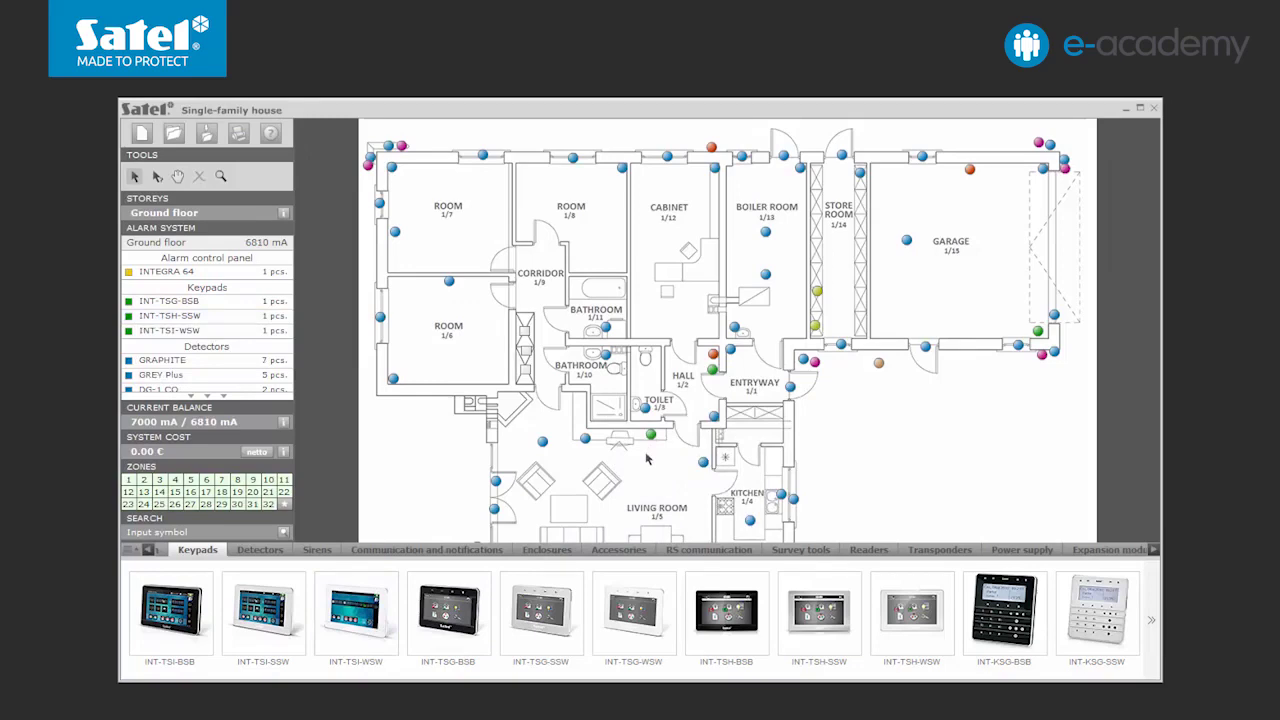
# Step: Set the battery supply operating time to 12 h in the system's current balance
pyautogui.click(283, 422)
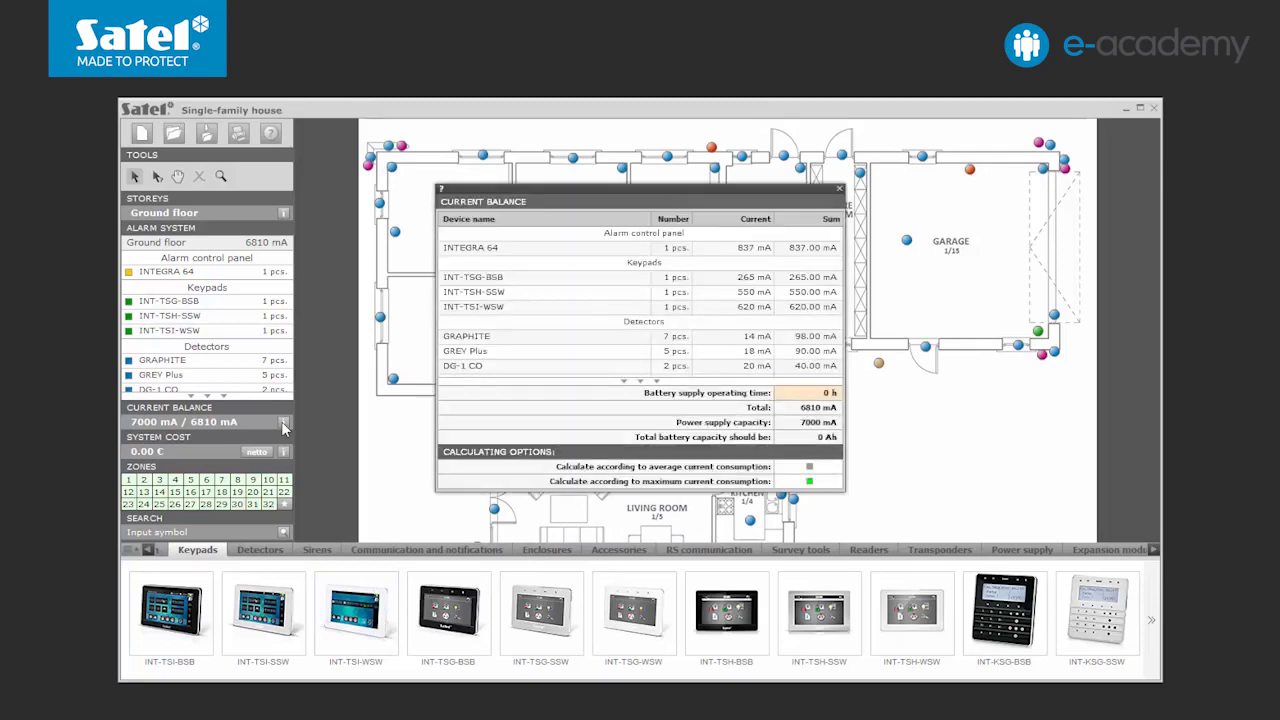
pyautogui.click(828, 393)
pyautogui.write('12')
# Step: Review the system cost's price list, and add a First service inspection entry to the additional elements
pyautogui.click(284, 452)
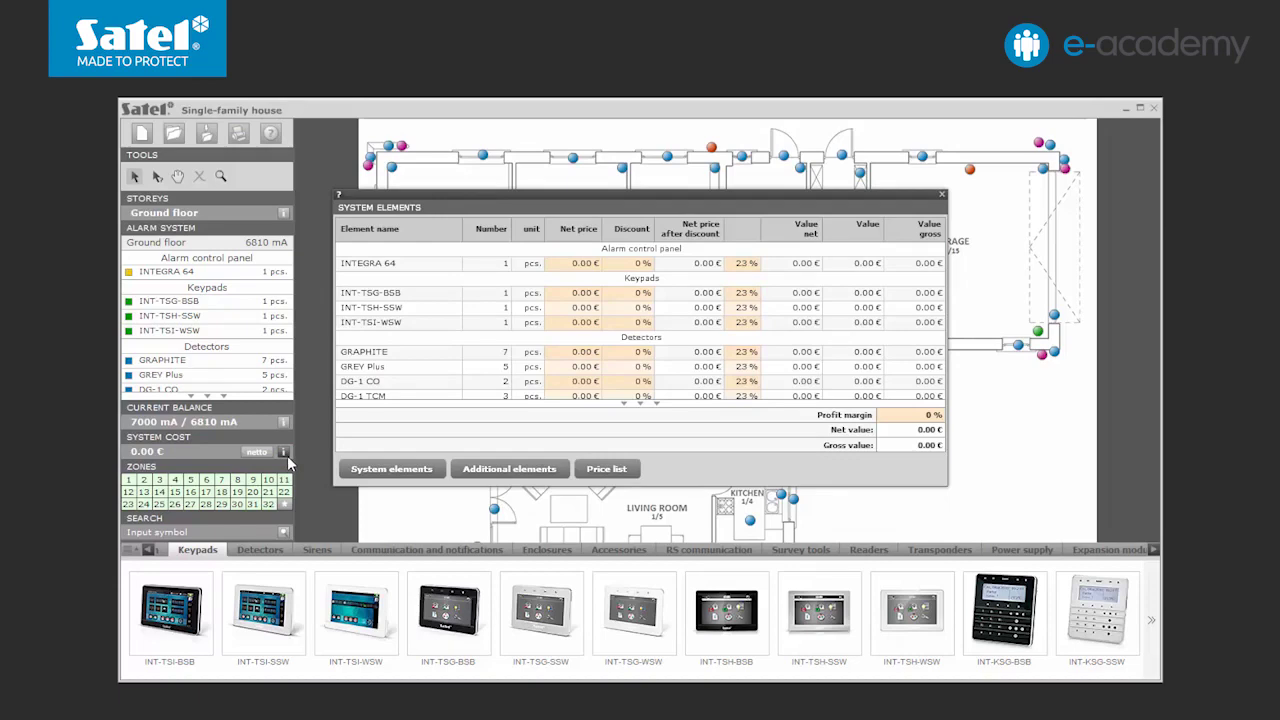
pyautogui.click(600, 470)
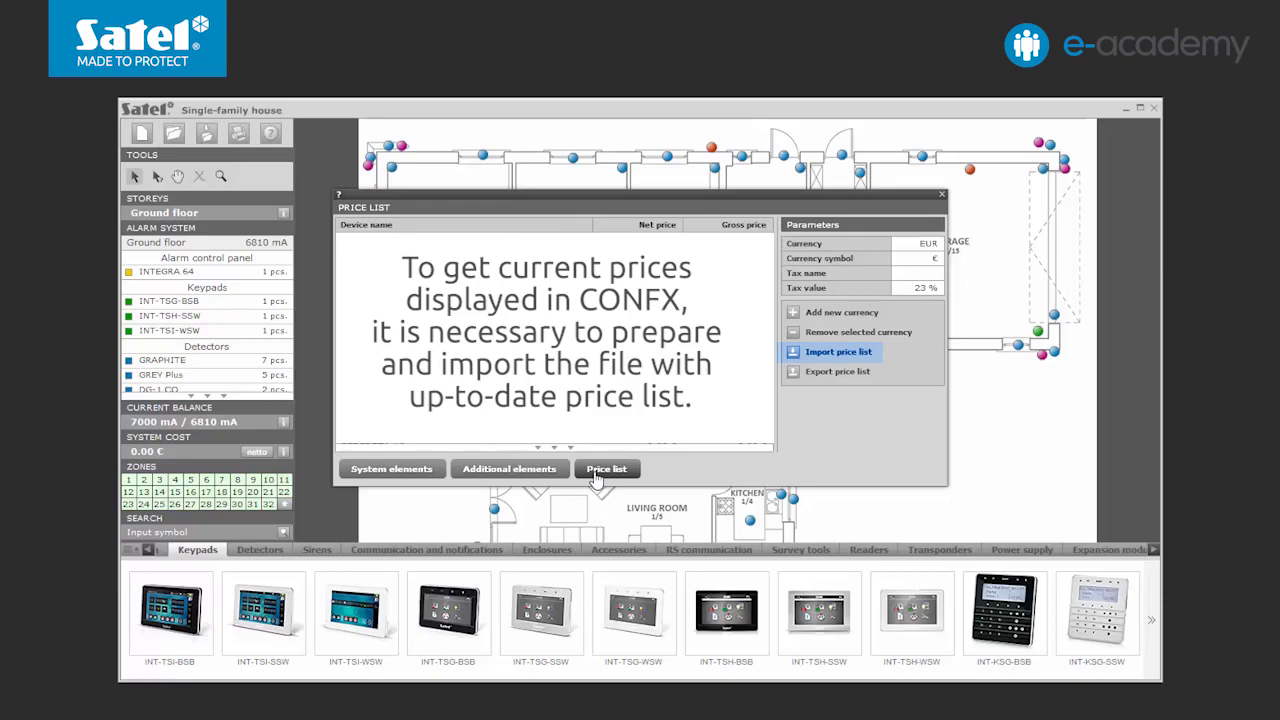
pyautogui.click(509, 469)
pyautogui.click(396, 422)
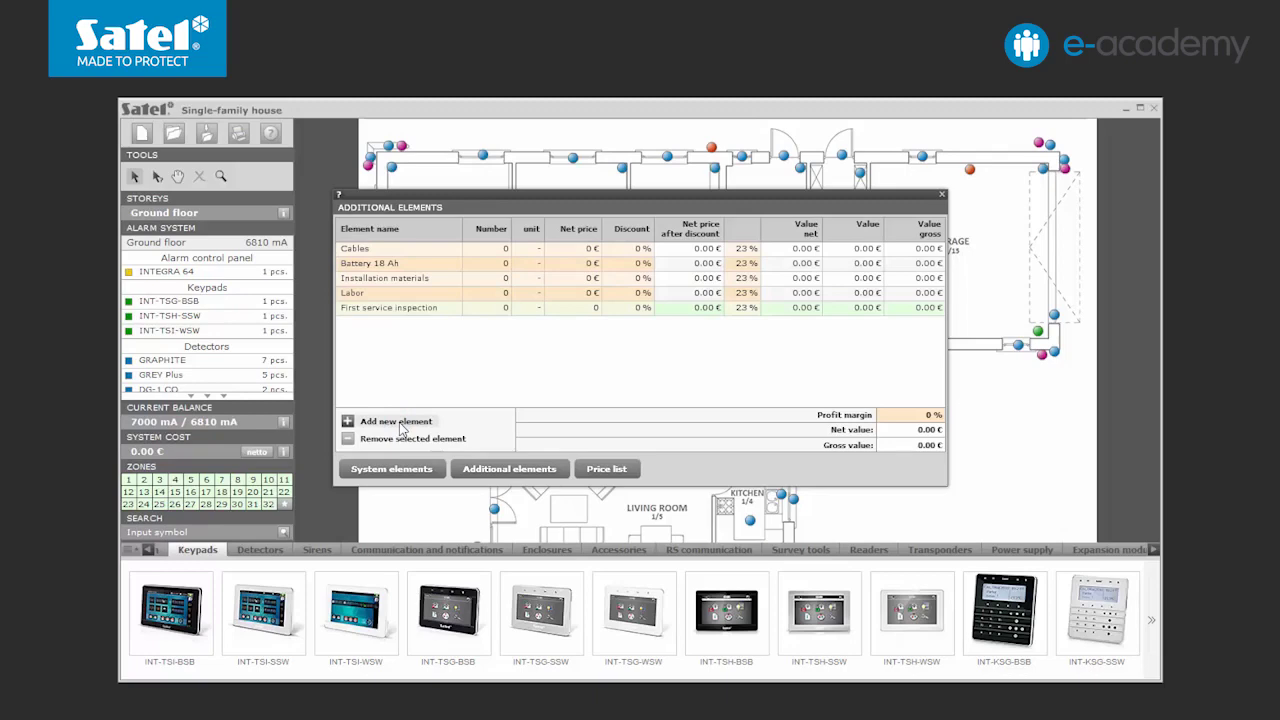
pyautogui.click(941, 196)
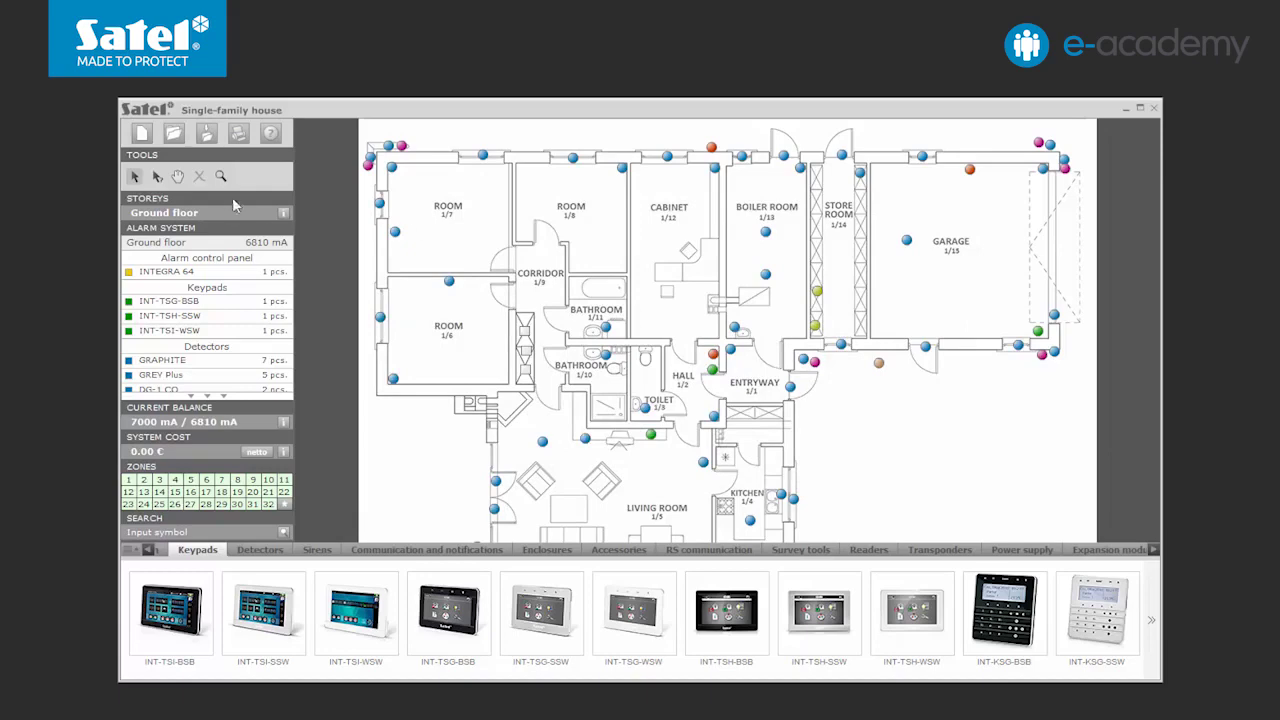
# Step: Save the project as Single-family house, and check which documents are selected for printing
pyautogui.click(207, 135)
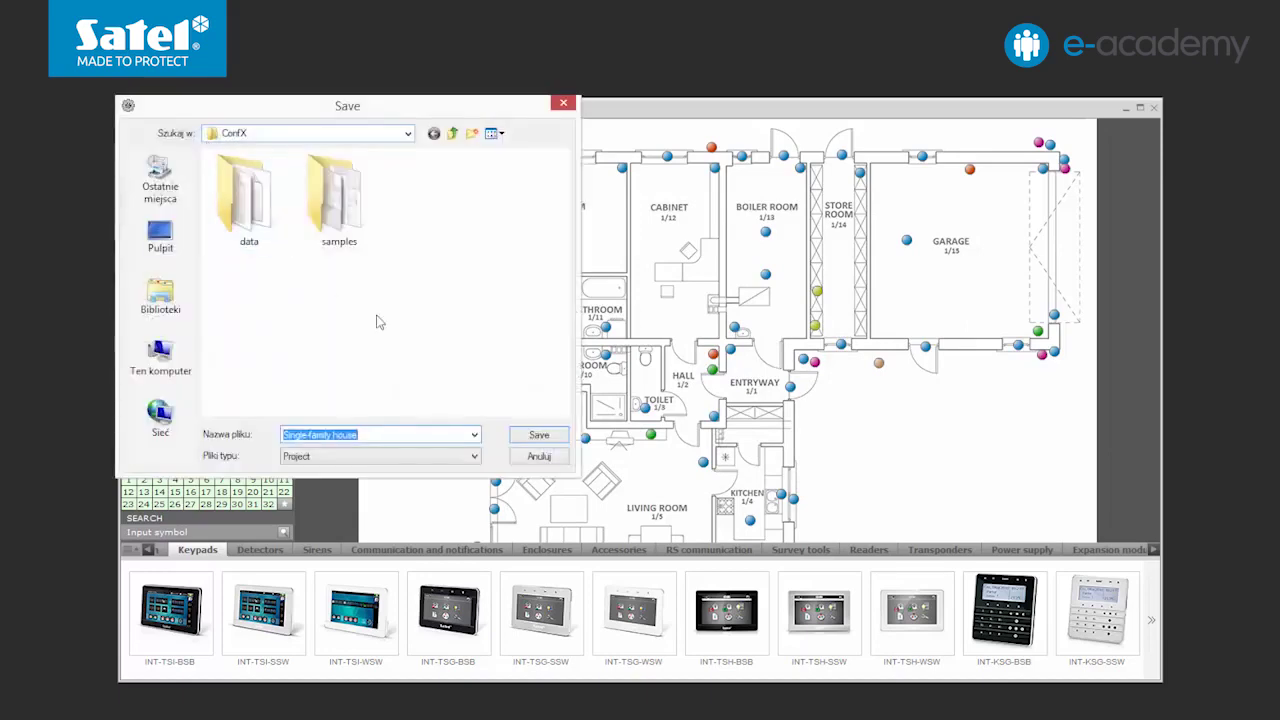
pyautogui.click(527, 436)
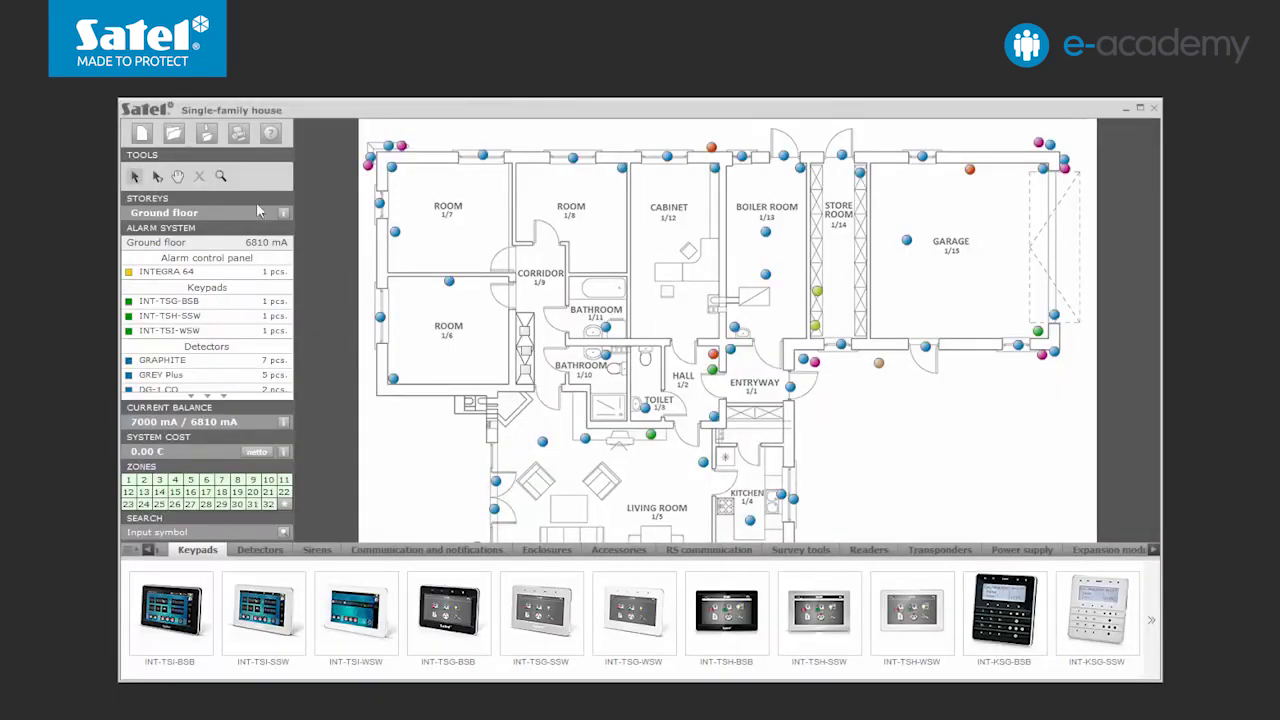
pyautogui.click(238, 136)
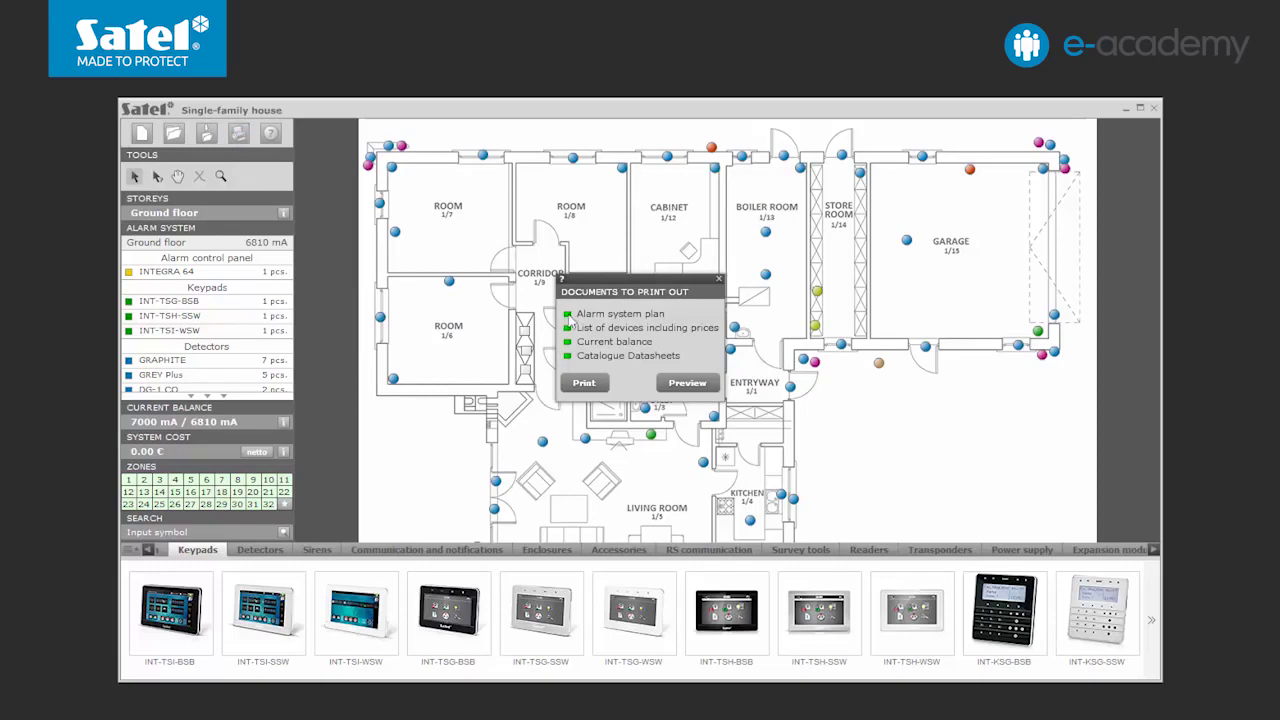
pyautogui.click(718, 279)
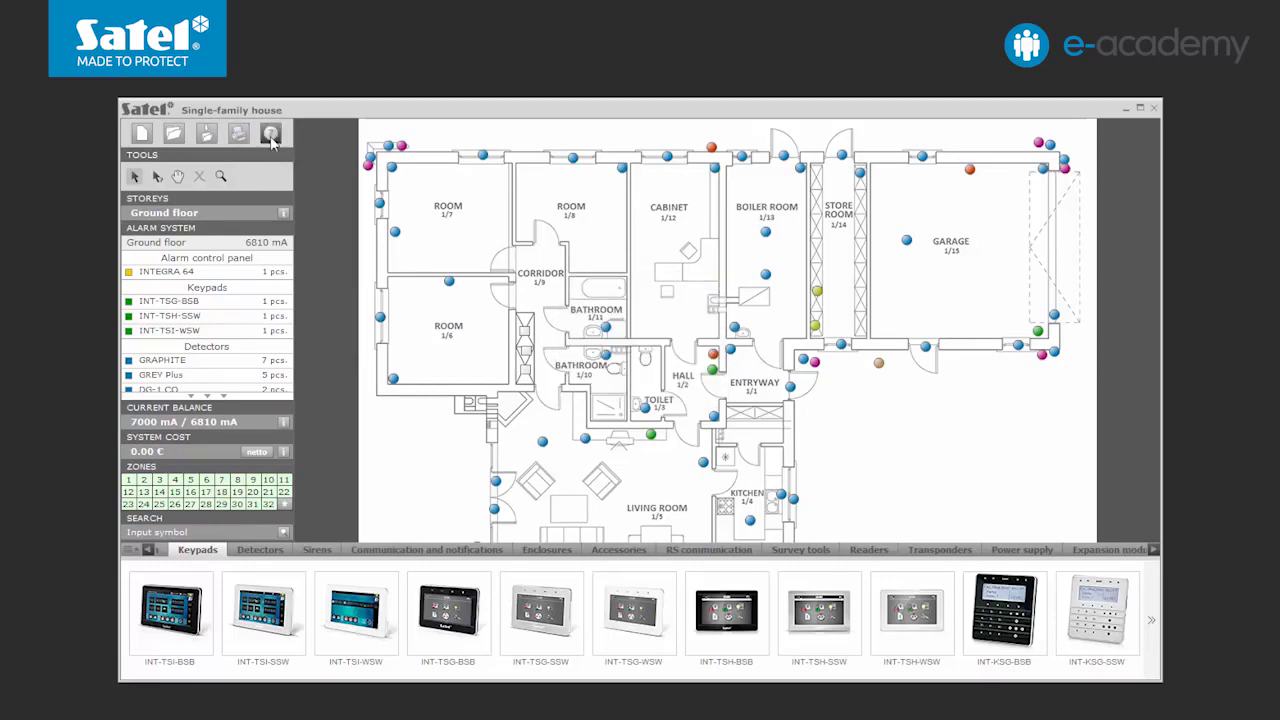